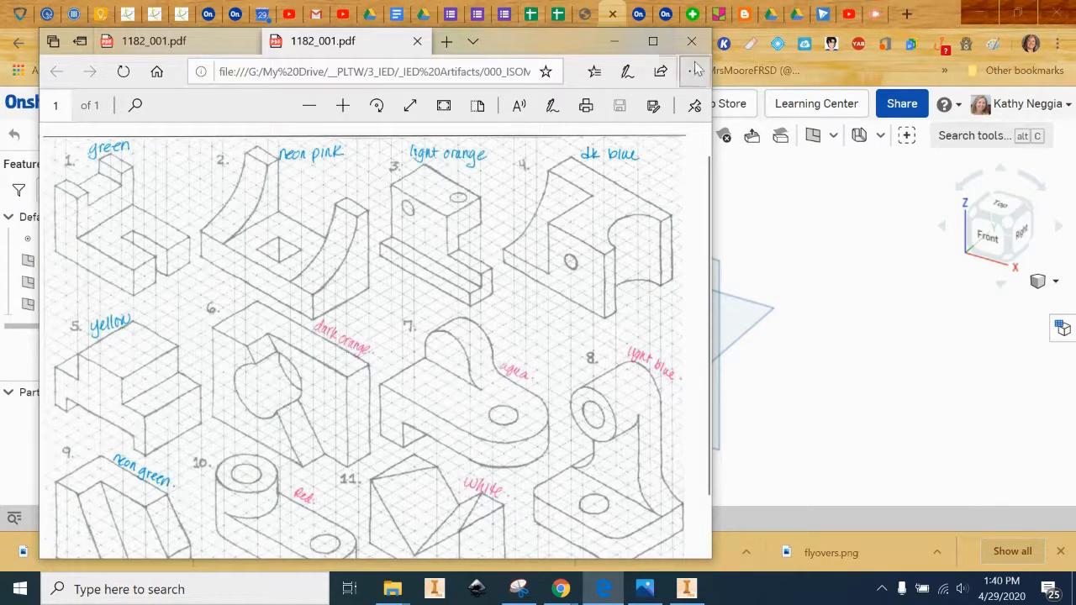
- Switch from the reference PDF to the Onshape part studio and start a sketch on the Right plane, viewed face-on
click(612, 44)
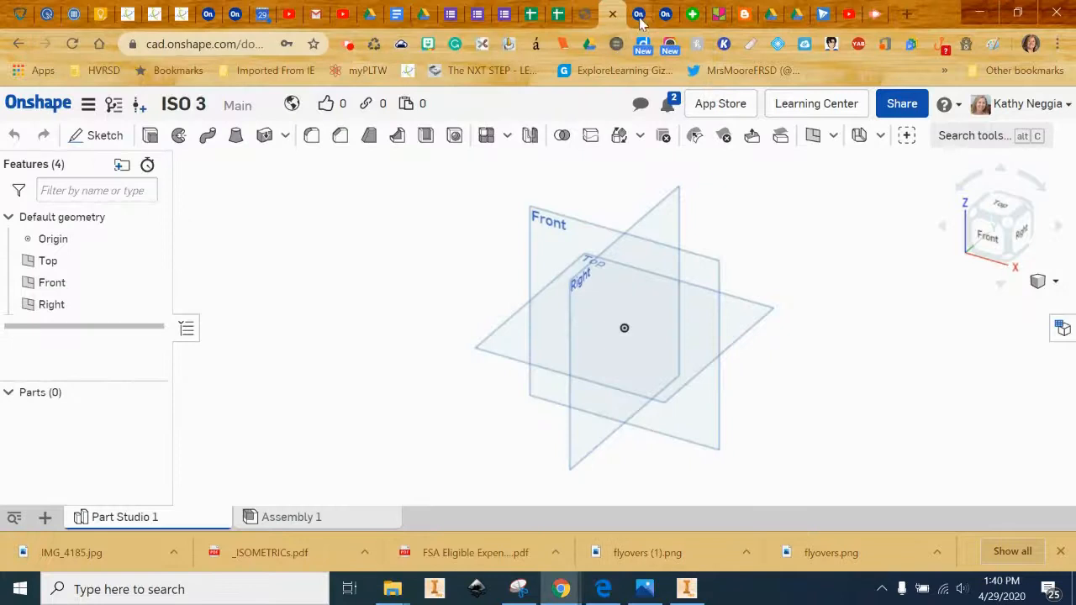
click(93, 136)
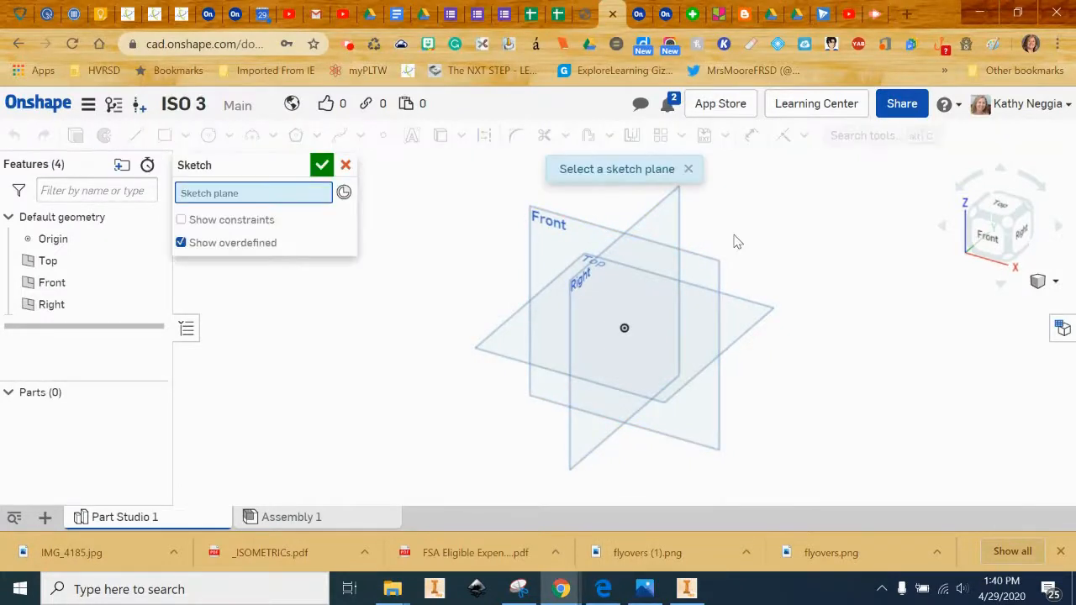
click(595, 290)
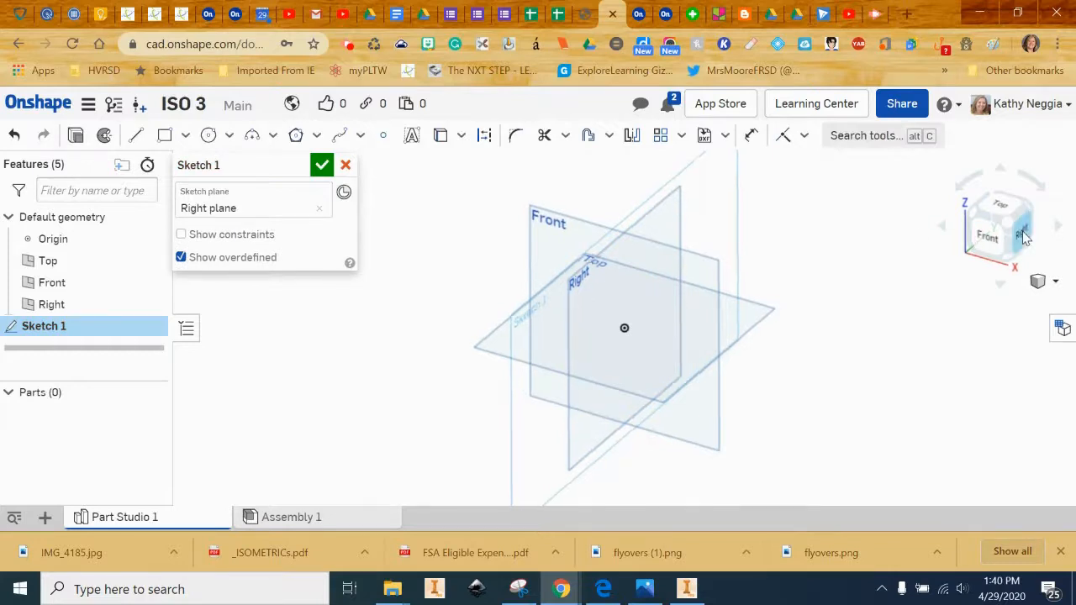
click(1022, 235)
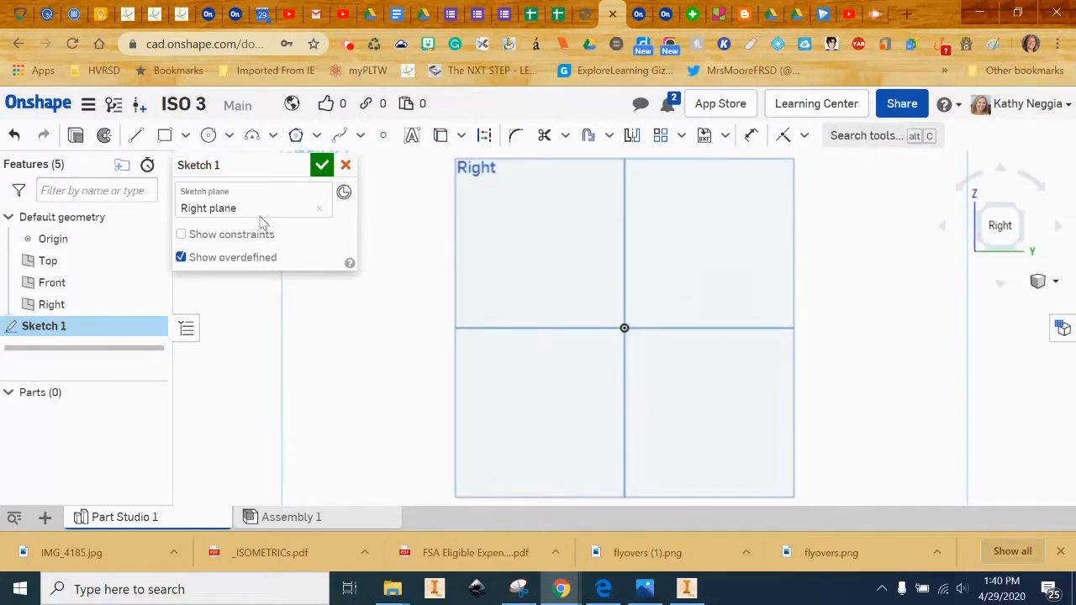
- Sketch a closed, stepped Z-shaped profile of eight lines above the origin, about 2.49 in wide and 1.56 in tall
click(139, 137)
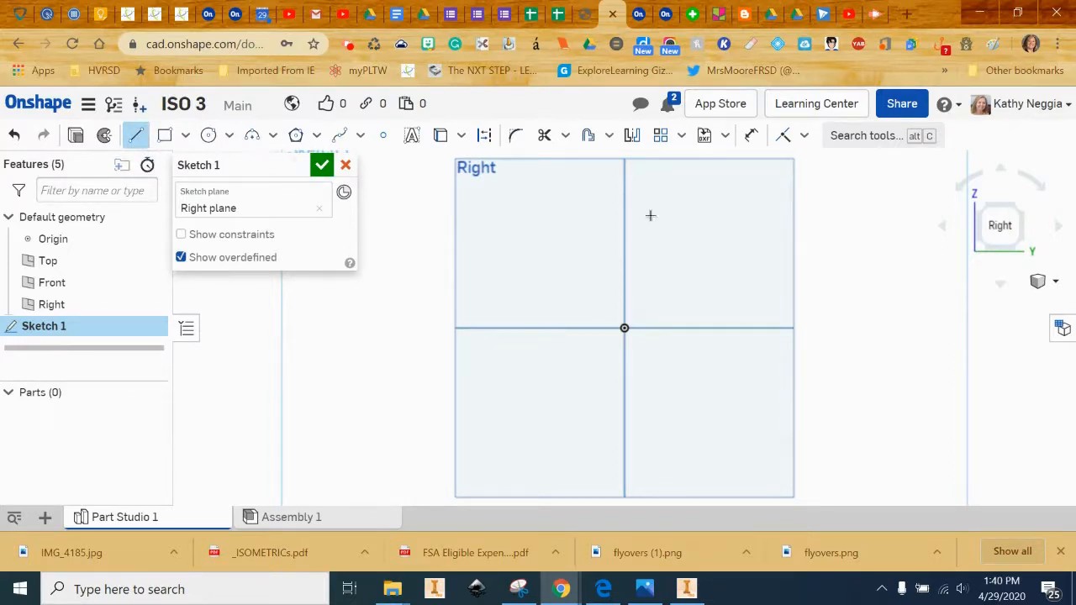
click(684, 215)
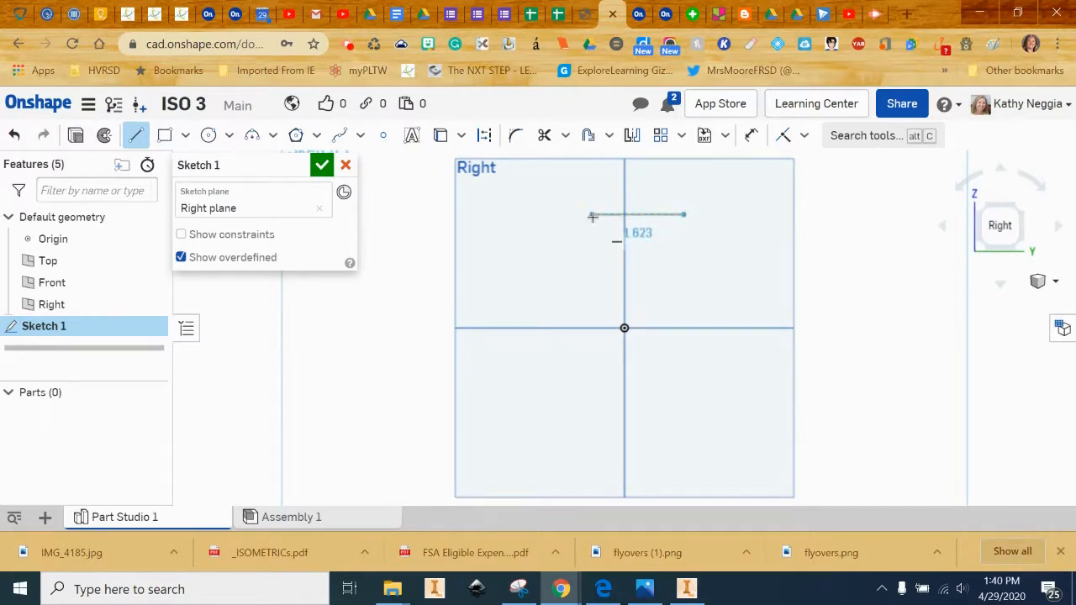
click(591, 216)
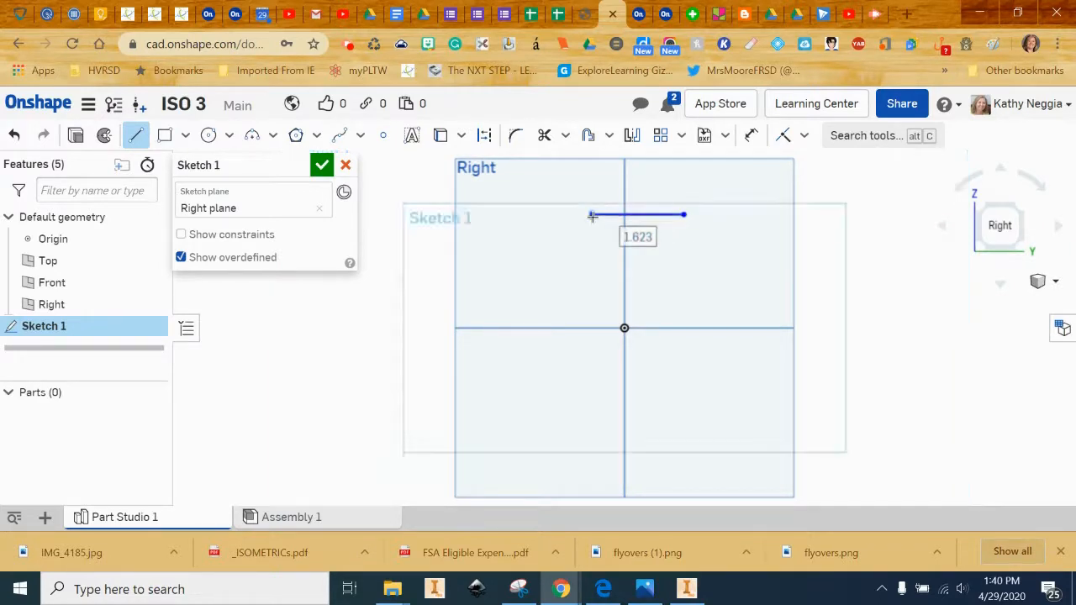
click(592, 271)
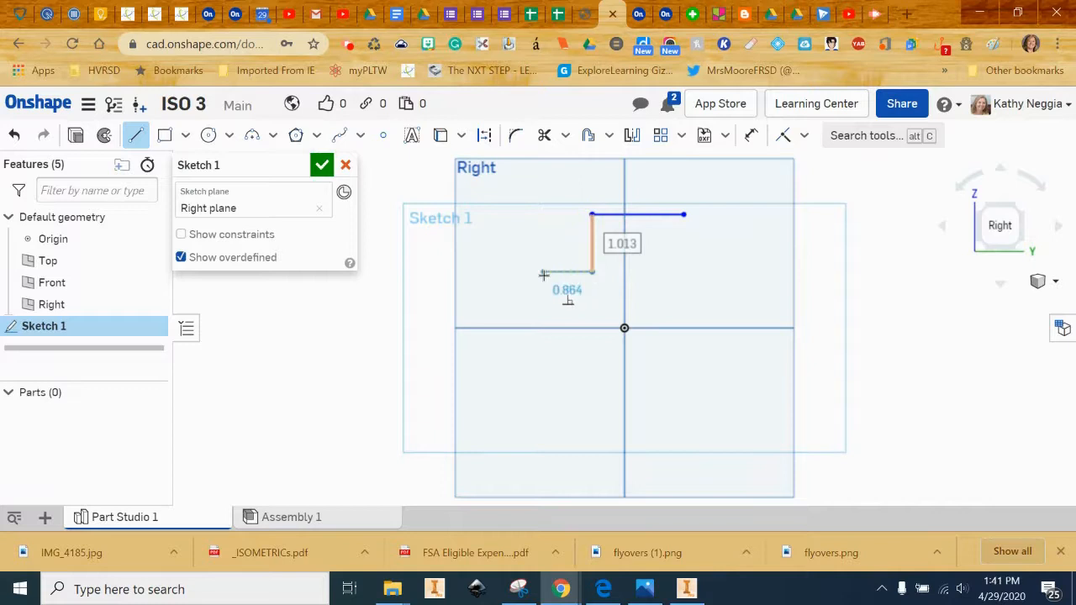
click(543, 272)
click(543, 302)
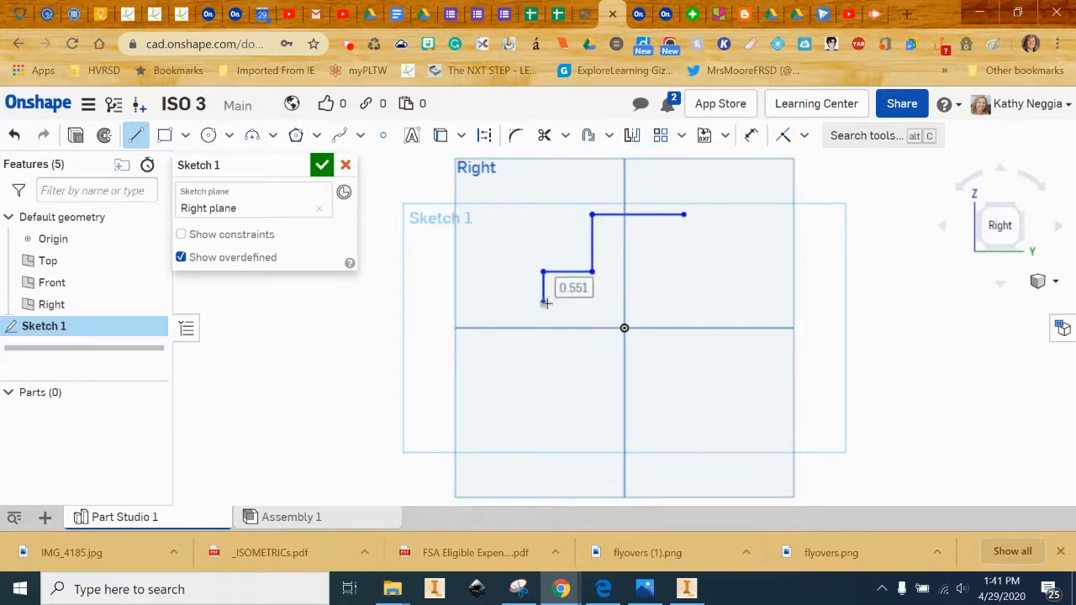
click(636, 303)
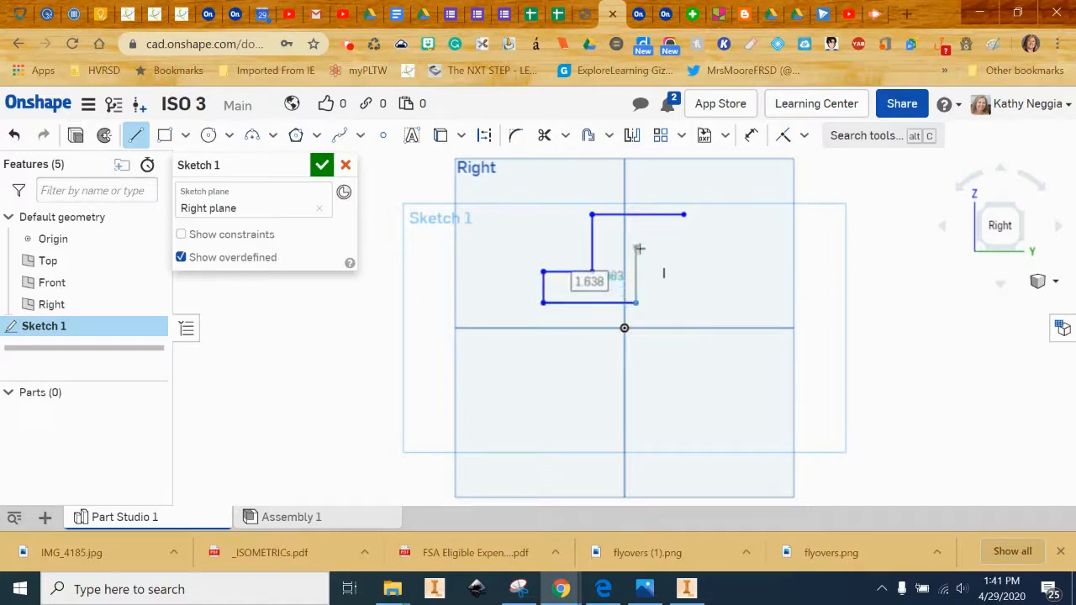
click(637, 247)
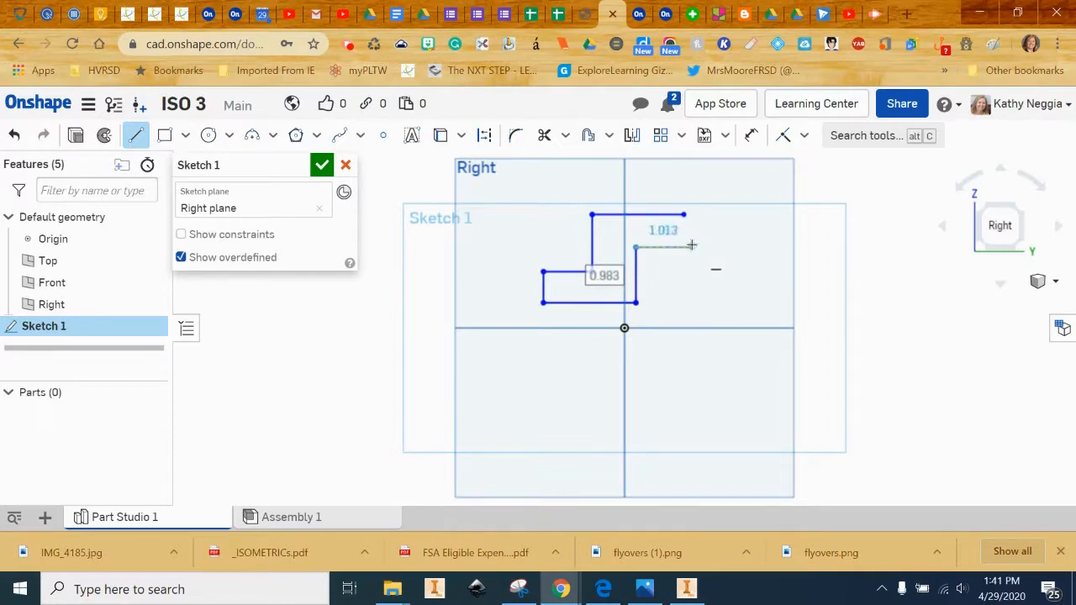
click(690, 245)
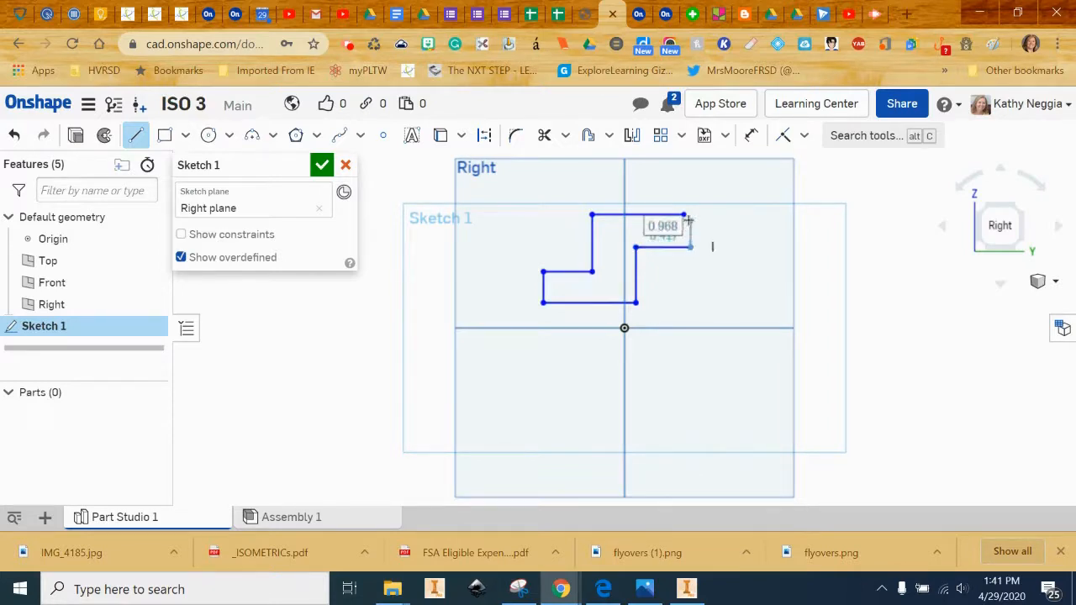
click(684, 216)
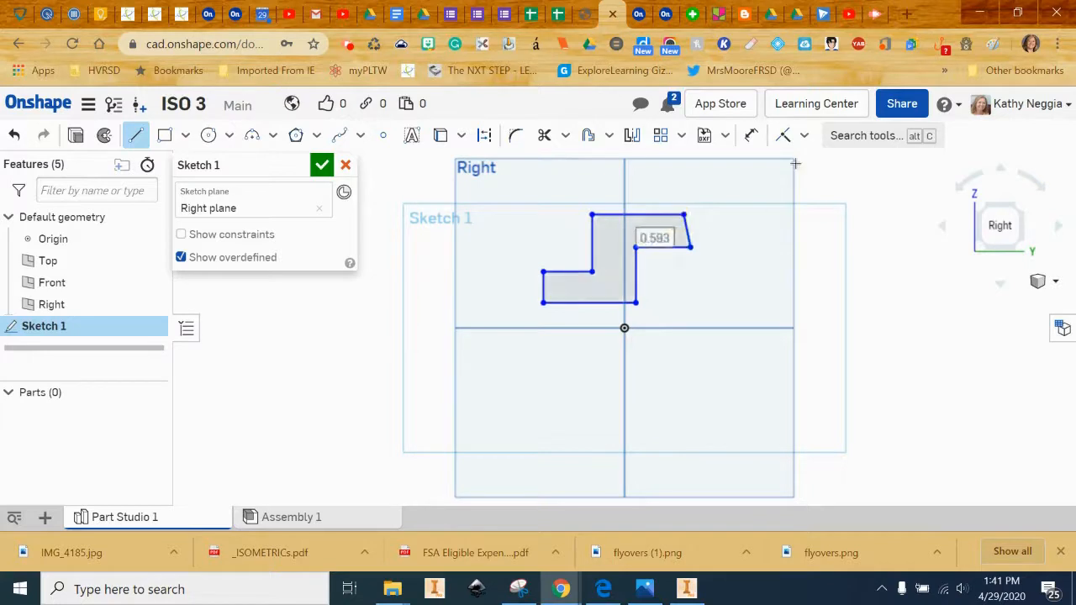
key(Escape)
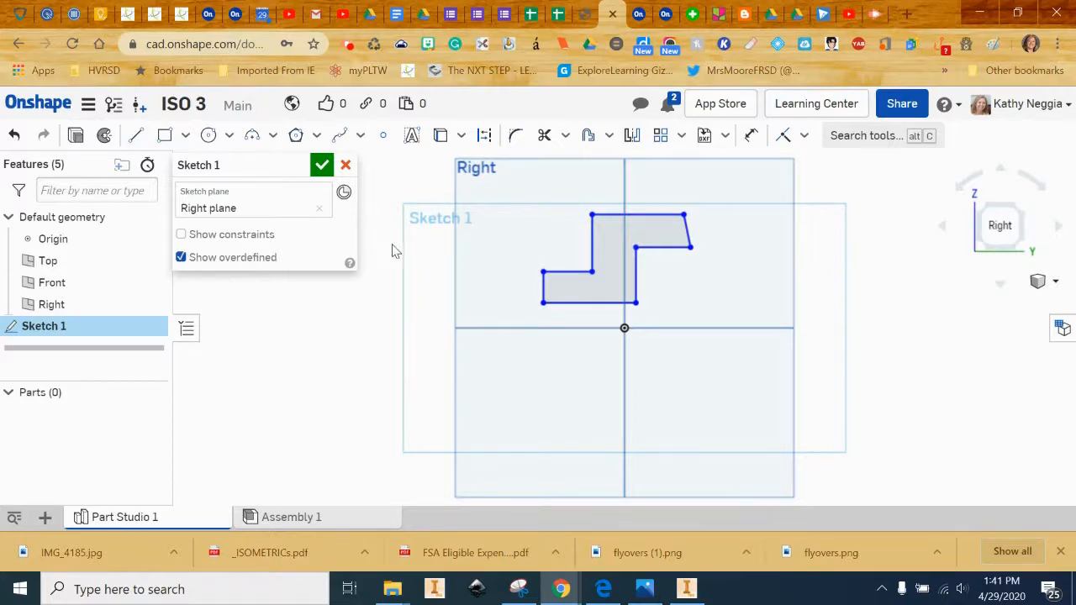
- Show the sketch constraints, apply a Vertical constraint to the slanted short edge of the profile, and hide the constraints again
click(181, 235)
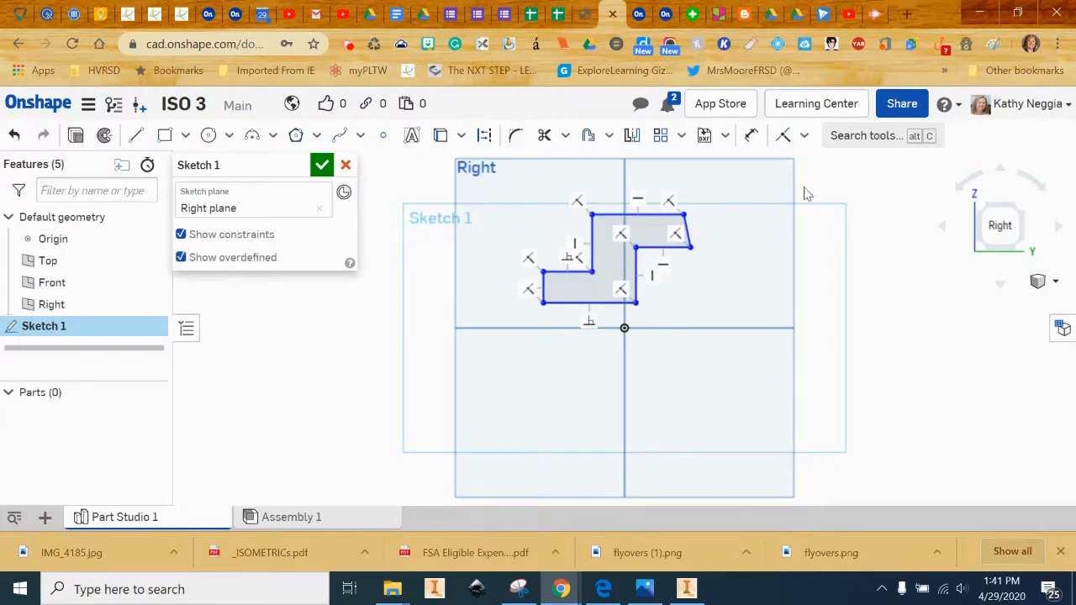
click(803, 137)
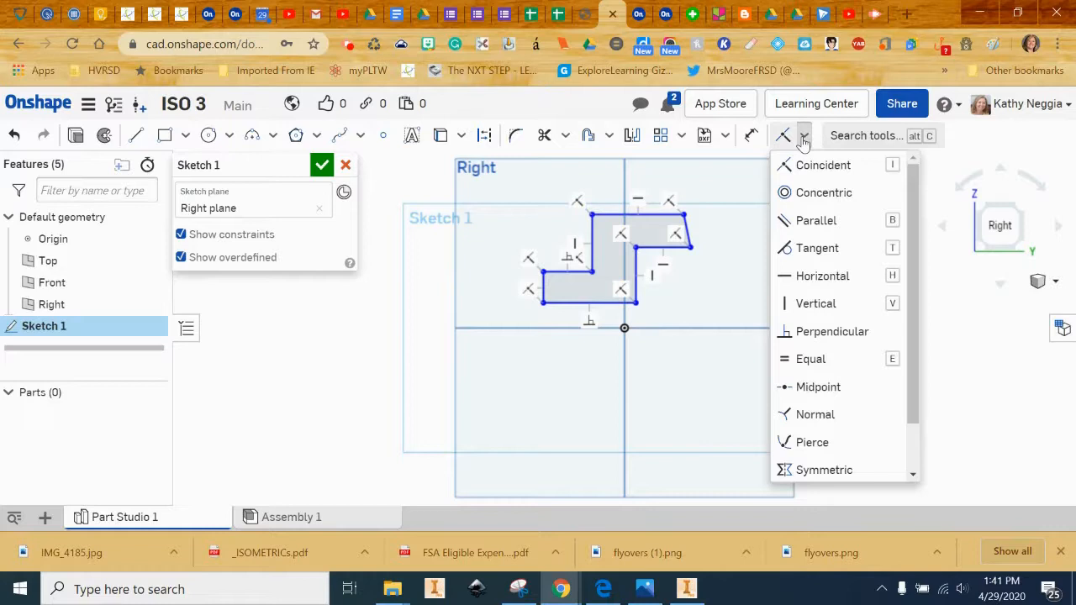
click(844, 306)
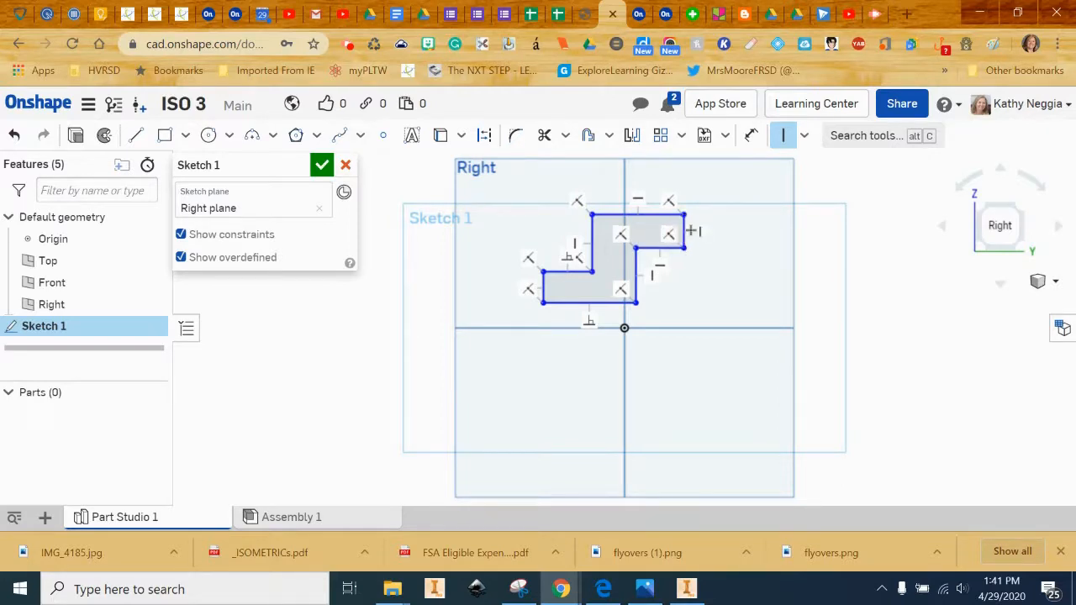
click(694, 231)
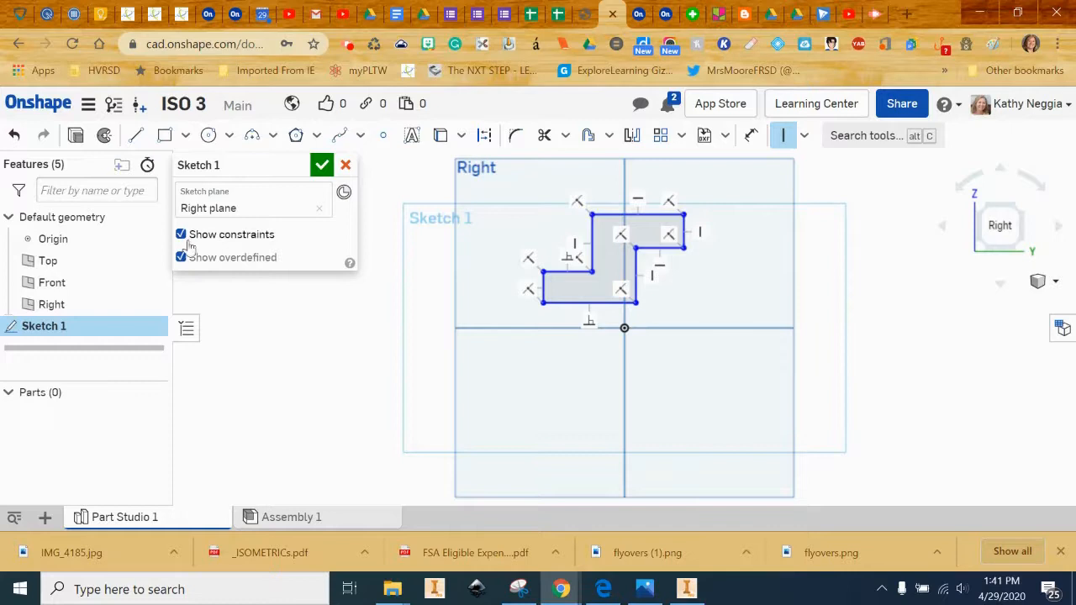
click(180, 236)
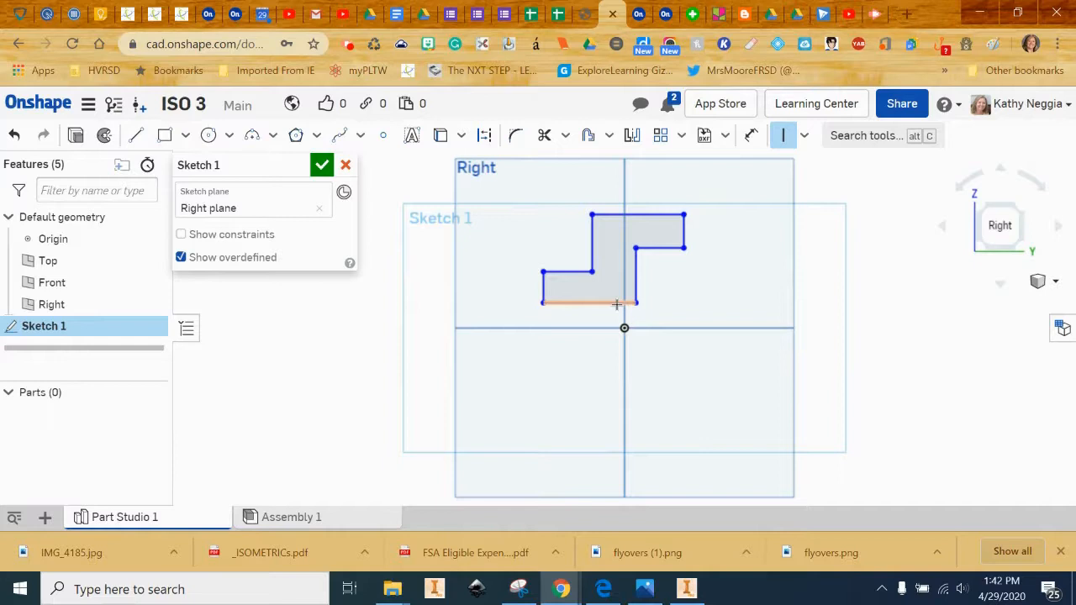
- Dimension the profile's overall width below the shape and set it to 1 in
click(751, 135)
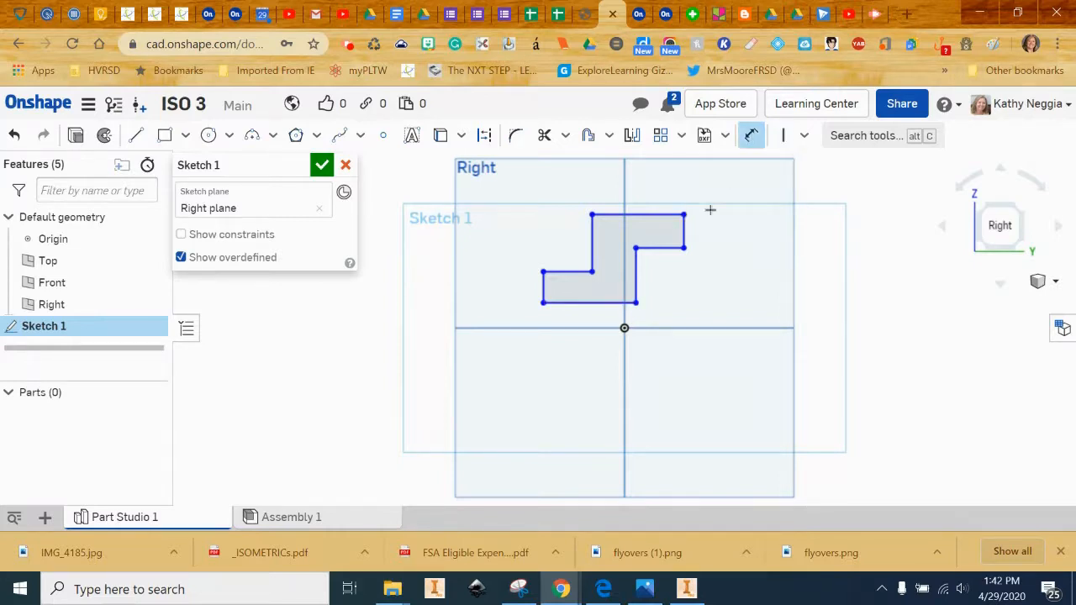
click(684, 248)
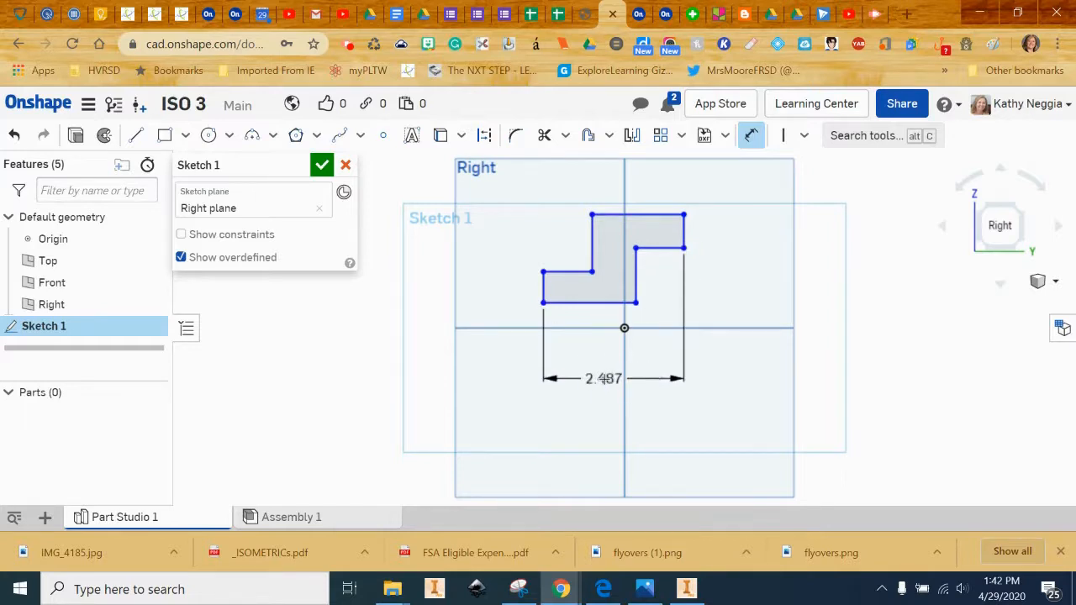
click(605, 379)
key(BackSpace)
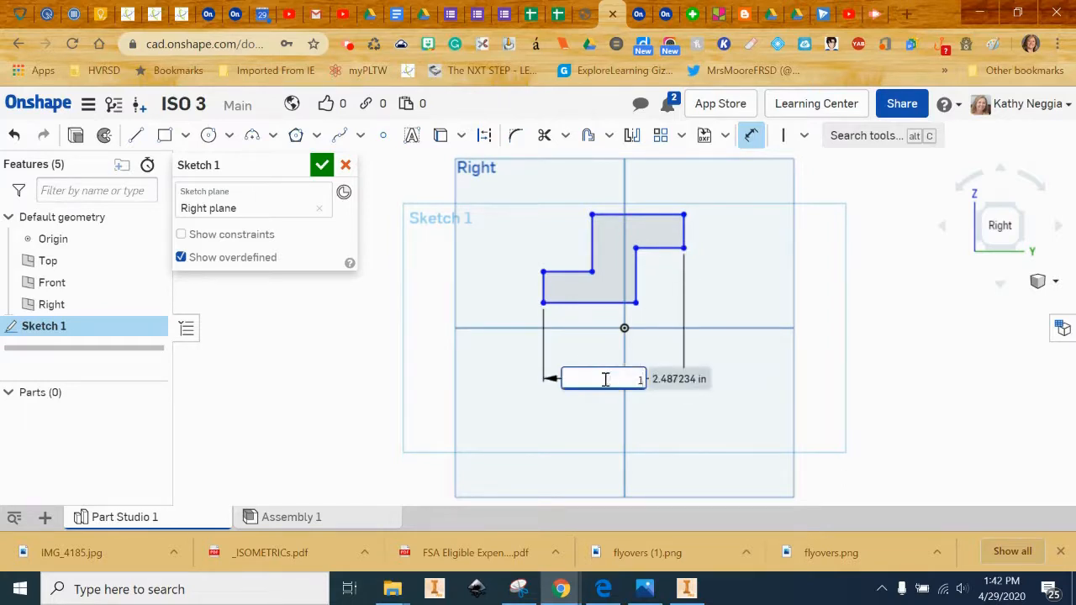
text(1)
key(Return)
- Dimension the profile's overall height from its upper right corner to its lower right corner and set it to 1.25 in
scroll(632, 351, up, 8)
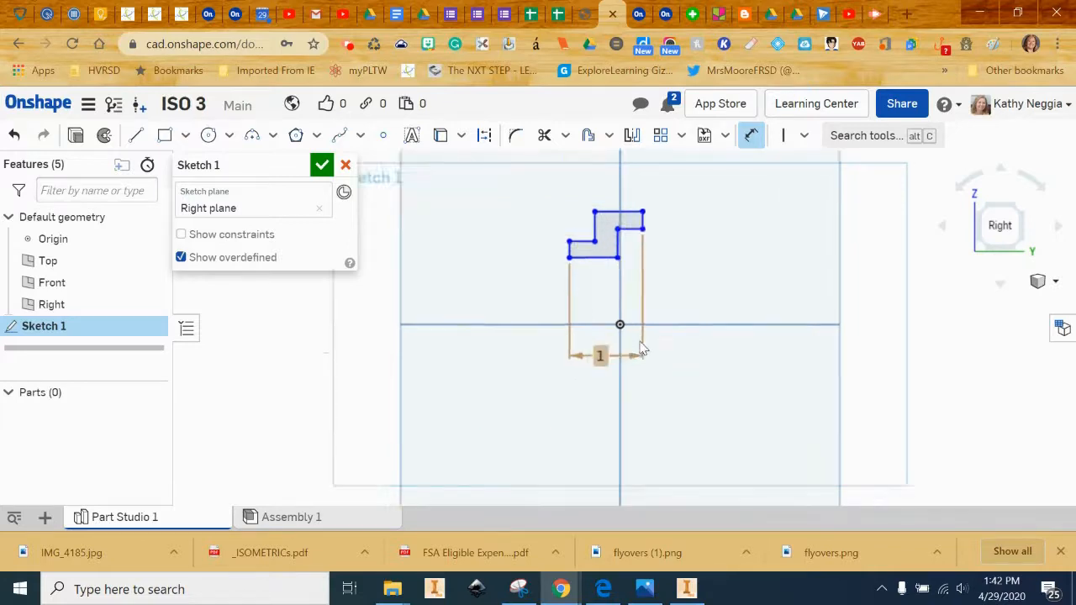
middle_drag(646, 372, 686, 549)
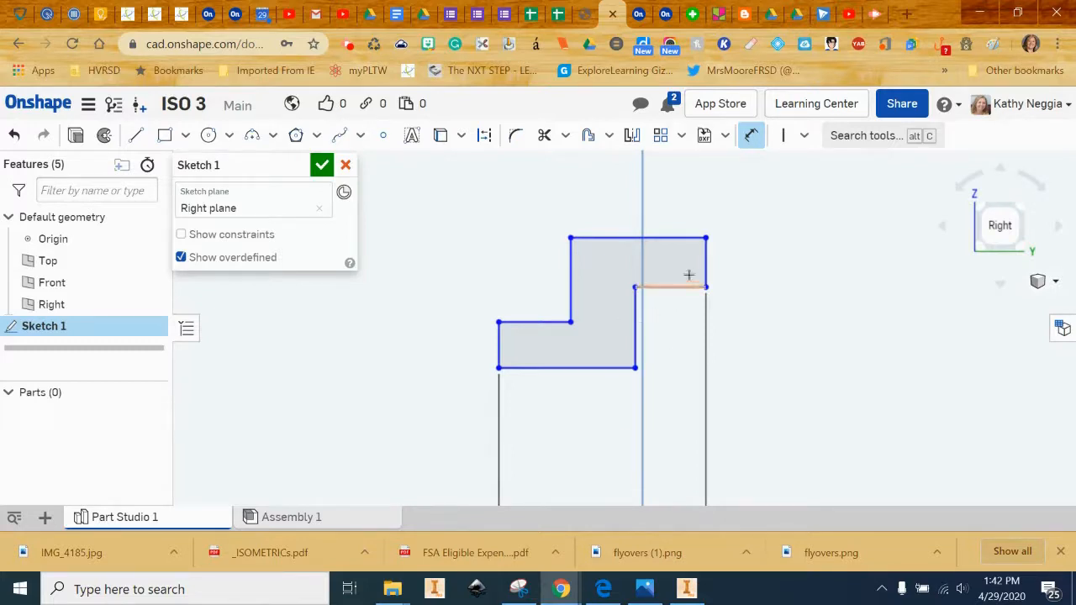
click(706, 237)
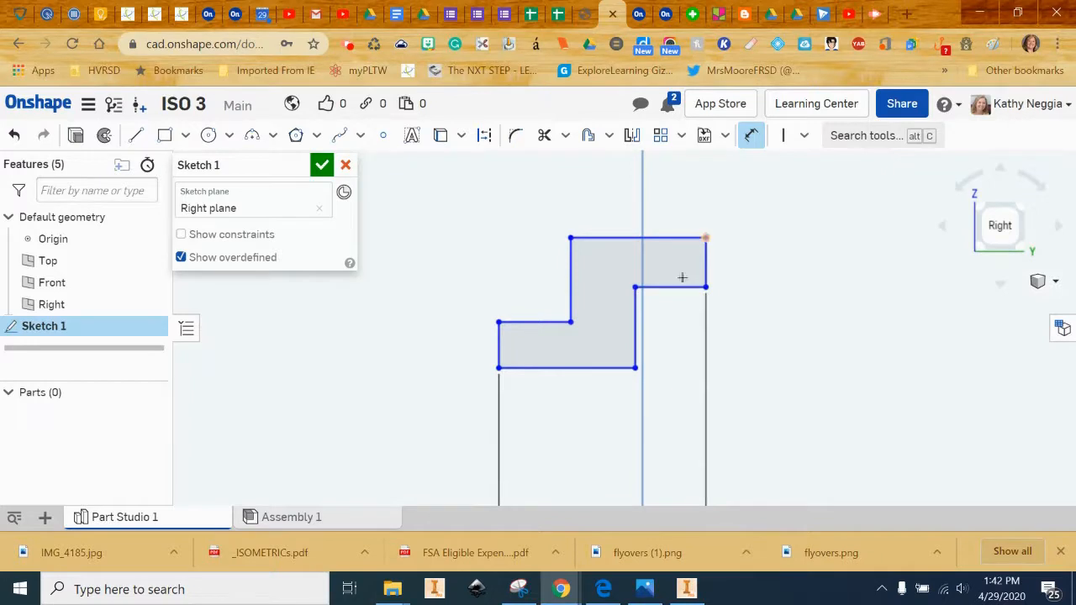
click(634, 370)
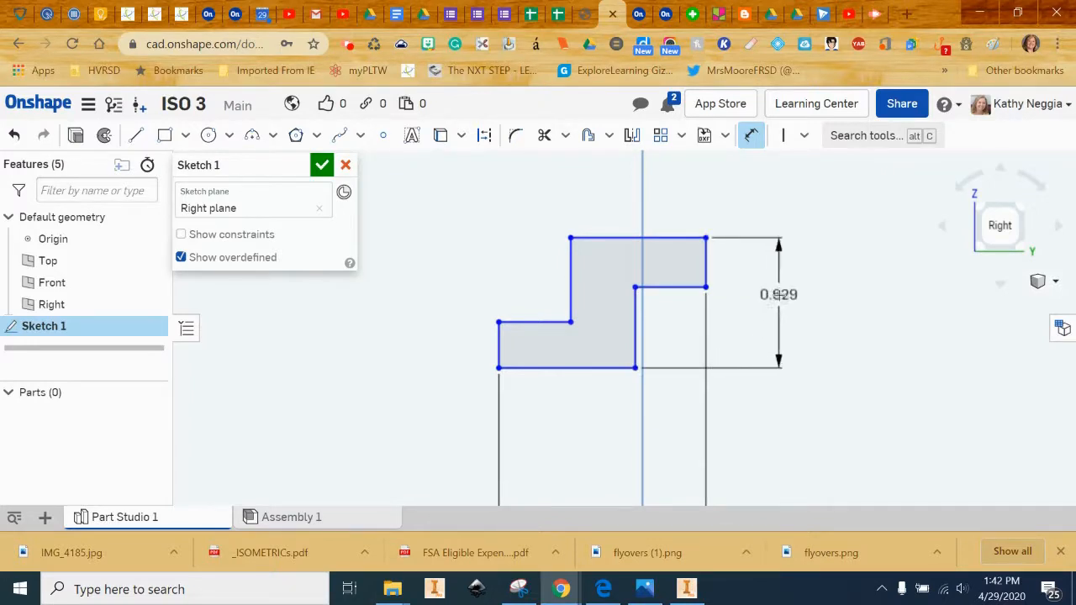
click(780, 295)
text(1.2)
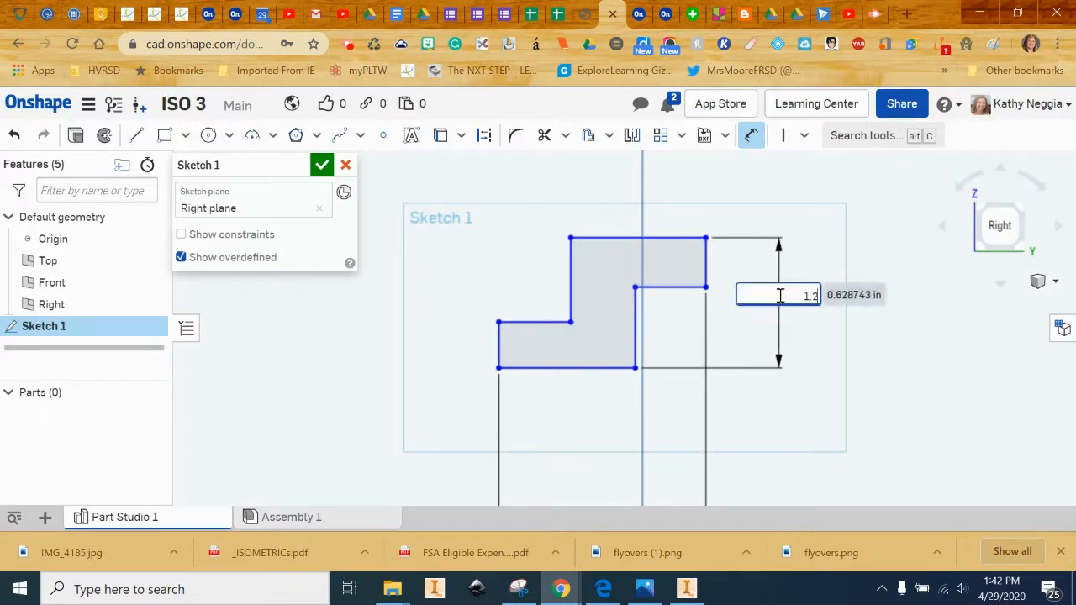
key(Return)
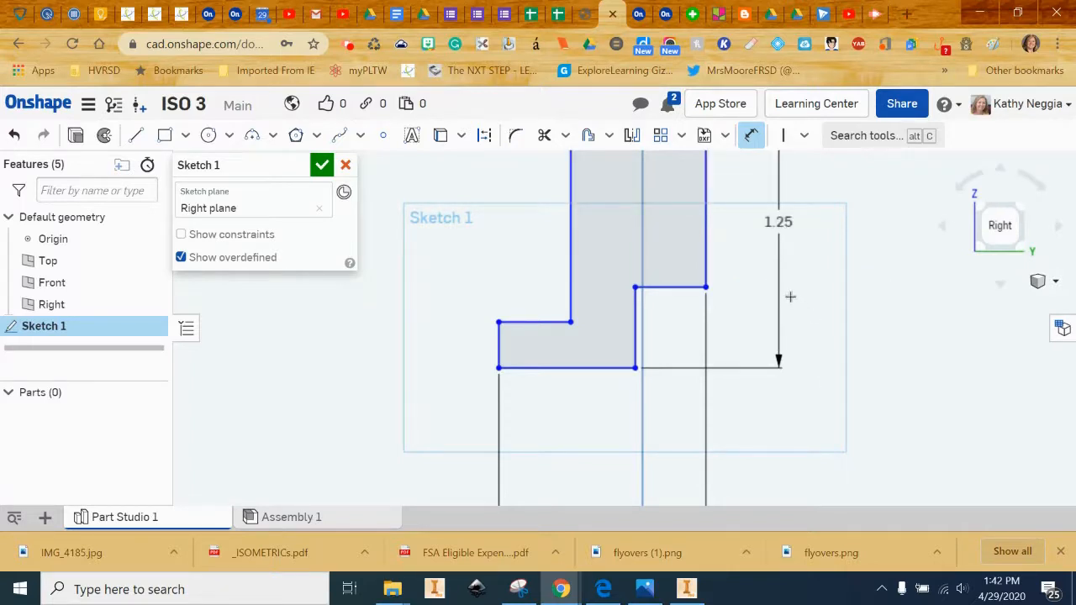
- Check object 3 in the reference PDF, return to the sketch, and set the upper right vertical edge's length to 0.5 in
scroll(791, 295, down, 1)
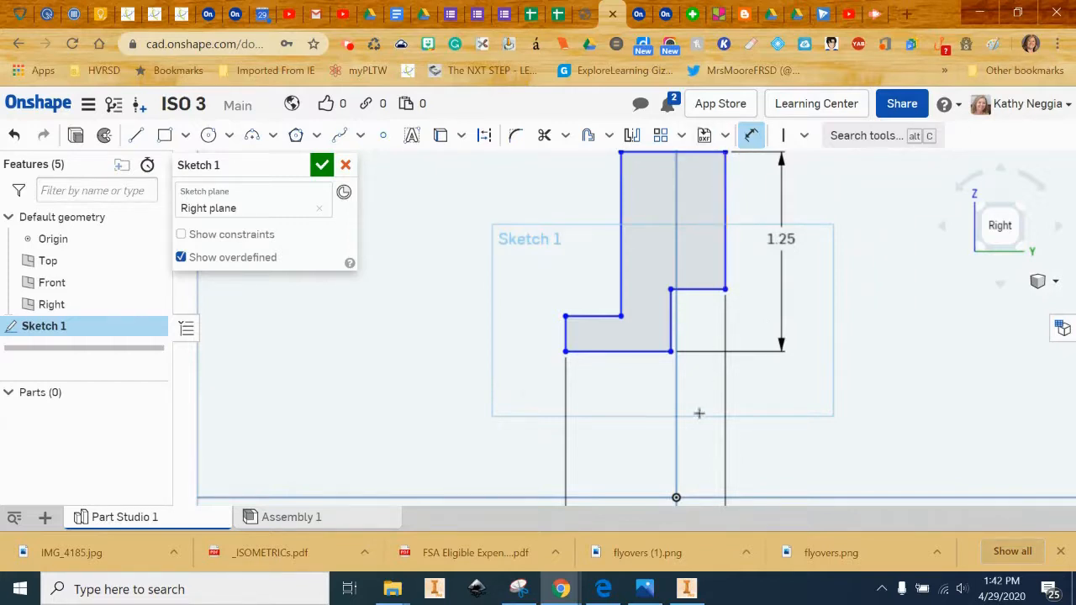
click(604, 589)
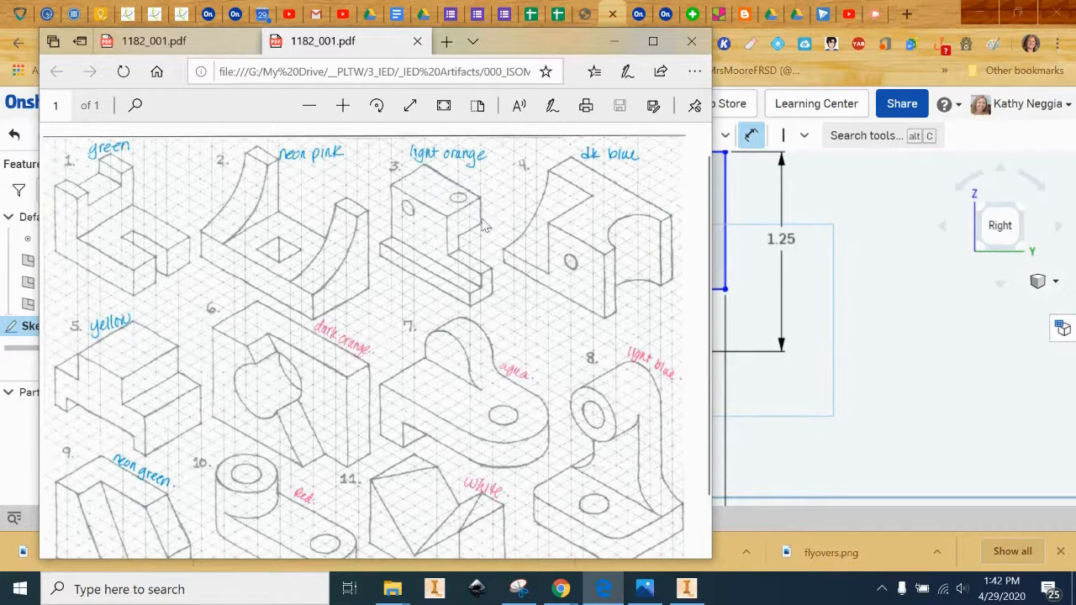
click(873, 193)
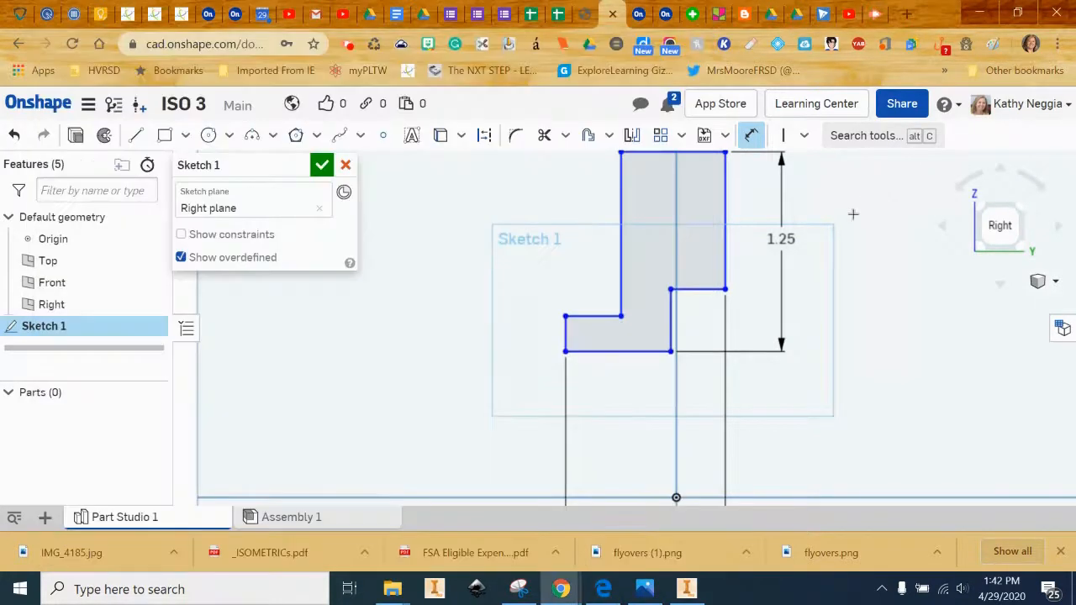
click(784, 243)
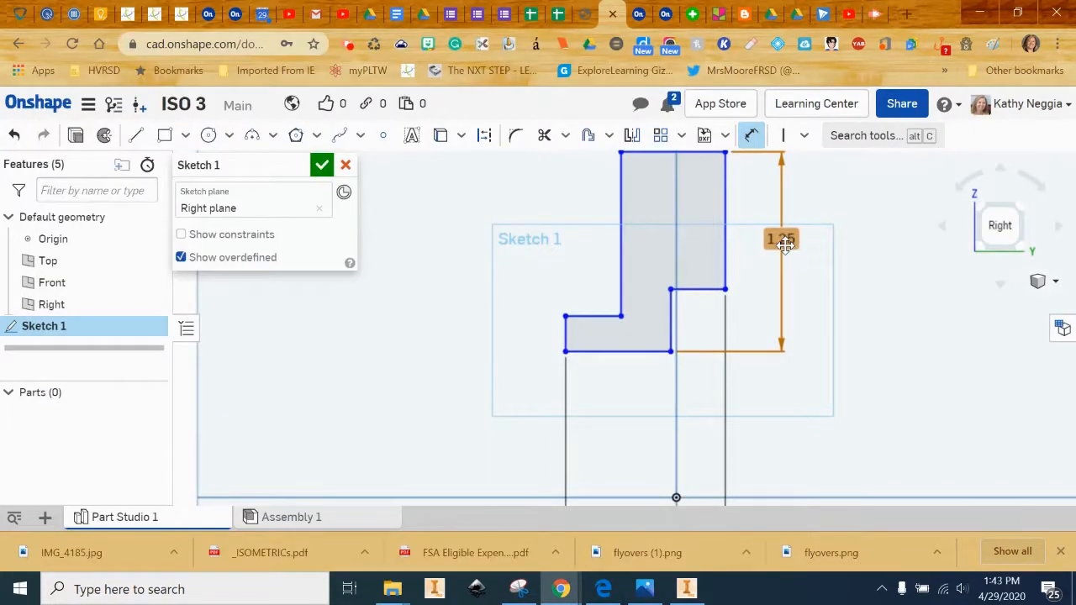
click(725, 195)
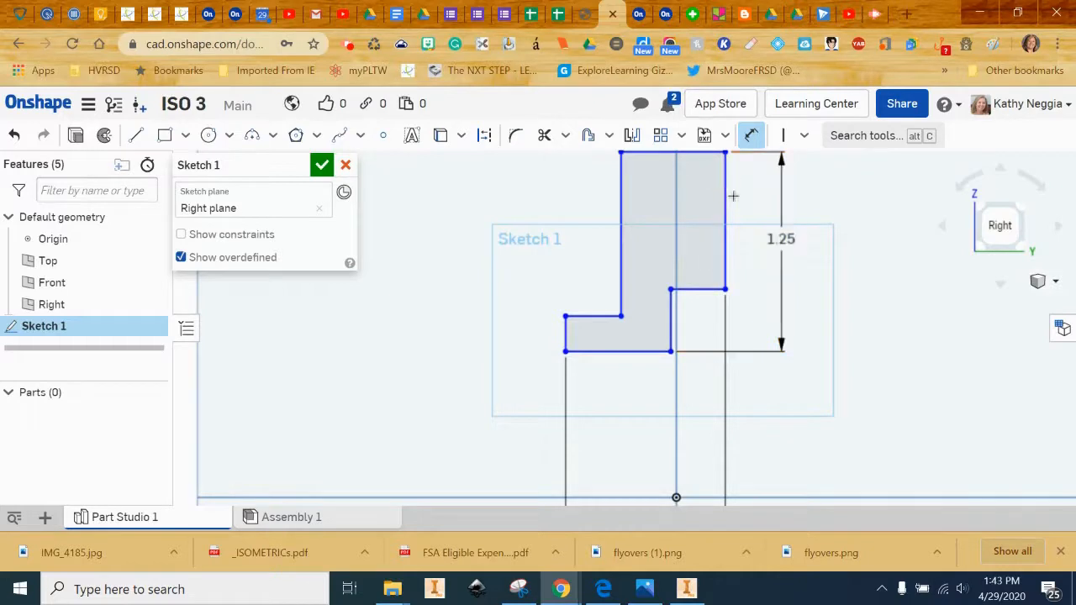
click(751, 215)
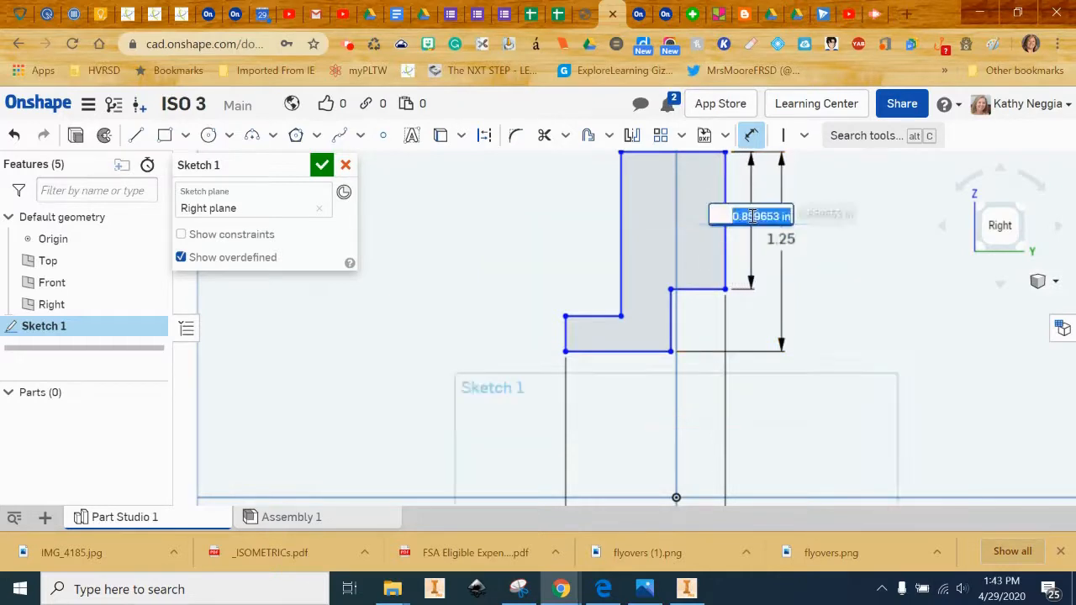
text(0.5)
key(Return)
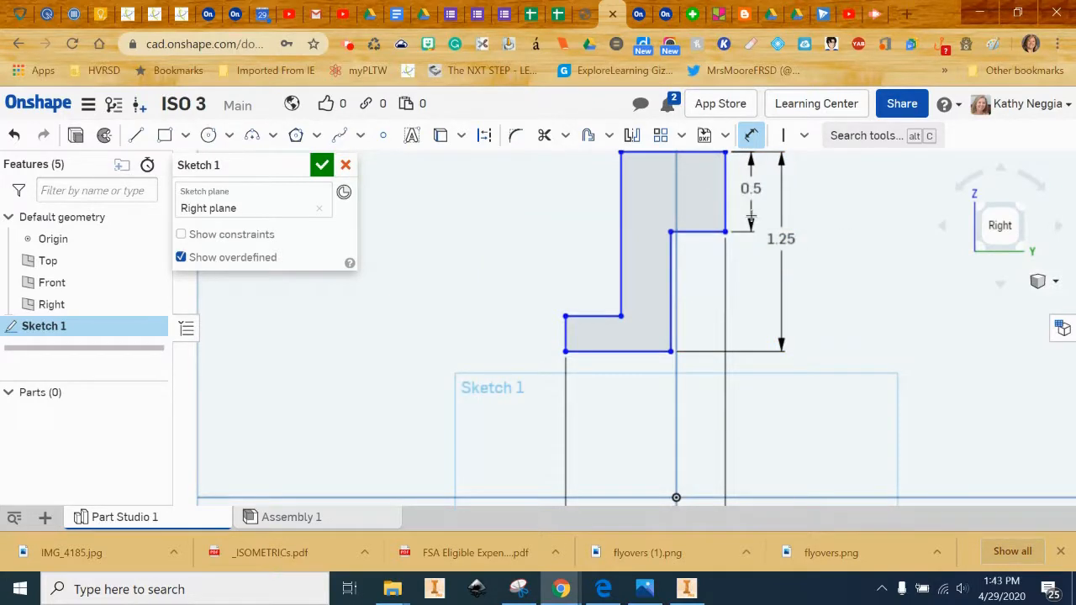
- Add a driven reference dimension to the inner vertical edge below the profile's overhang, keeping the suggested value
click(670, 290)
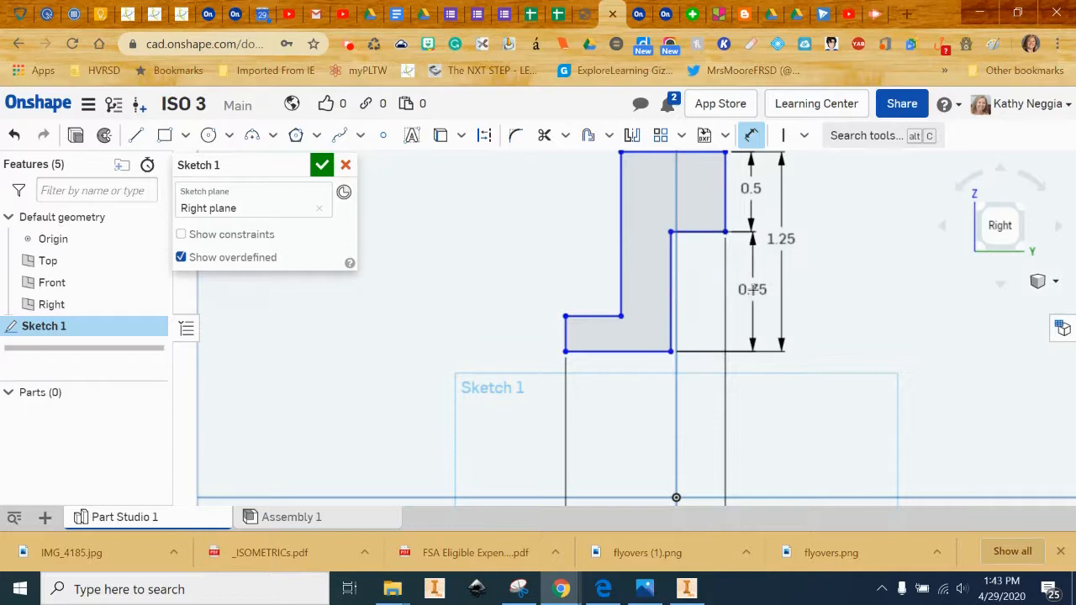
double_click(753, 289)
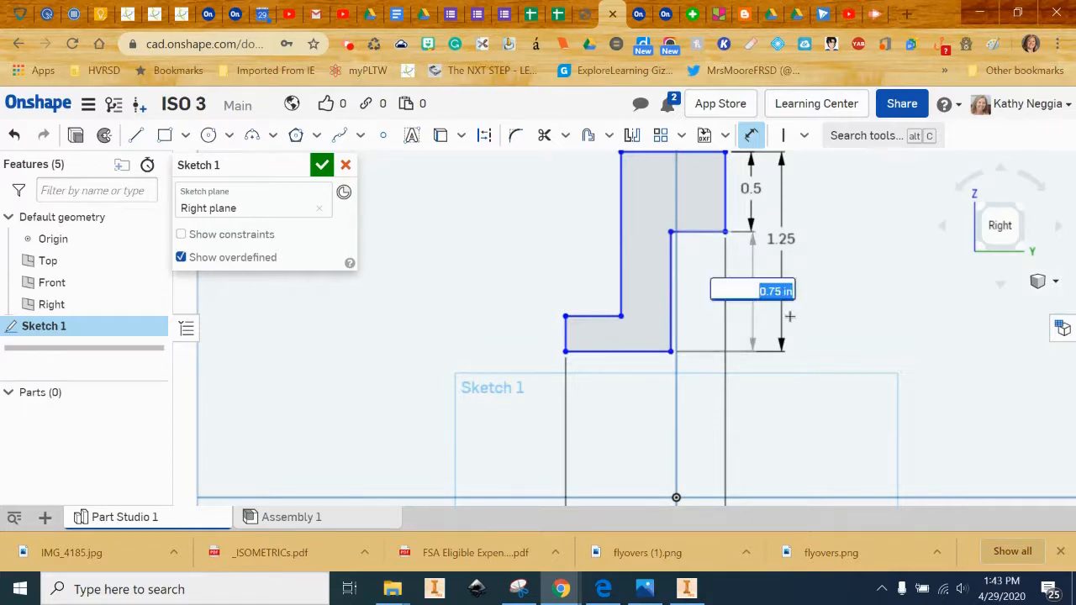
key(Return)
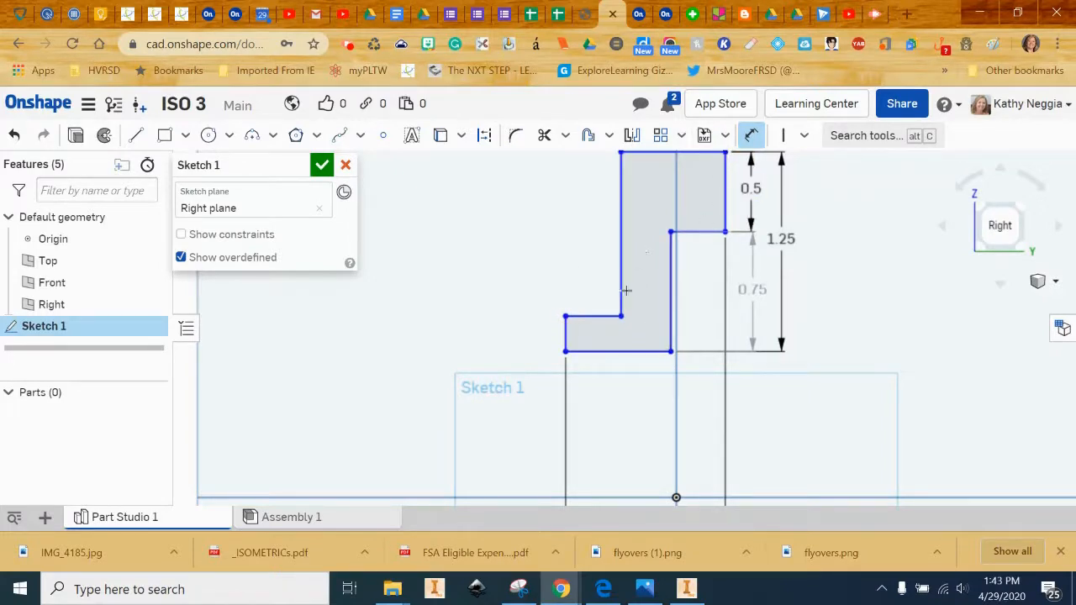
- Dimension the short vertical edge of the profile's lower left foot and set it to 0.25 in
click(560, 337)
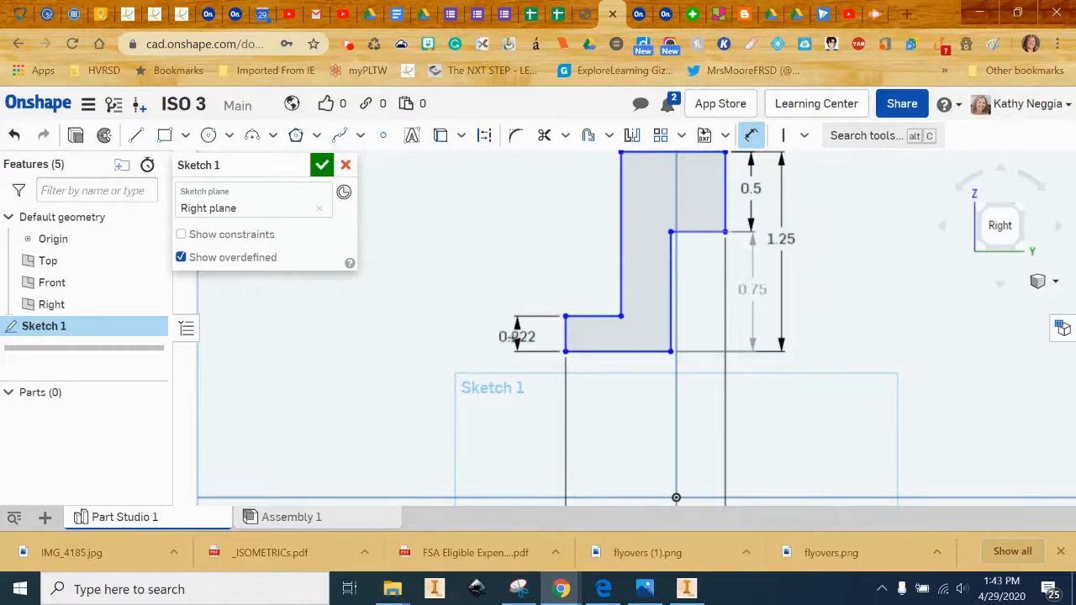
click(502, 293)
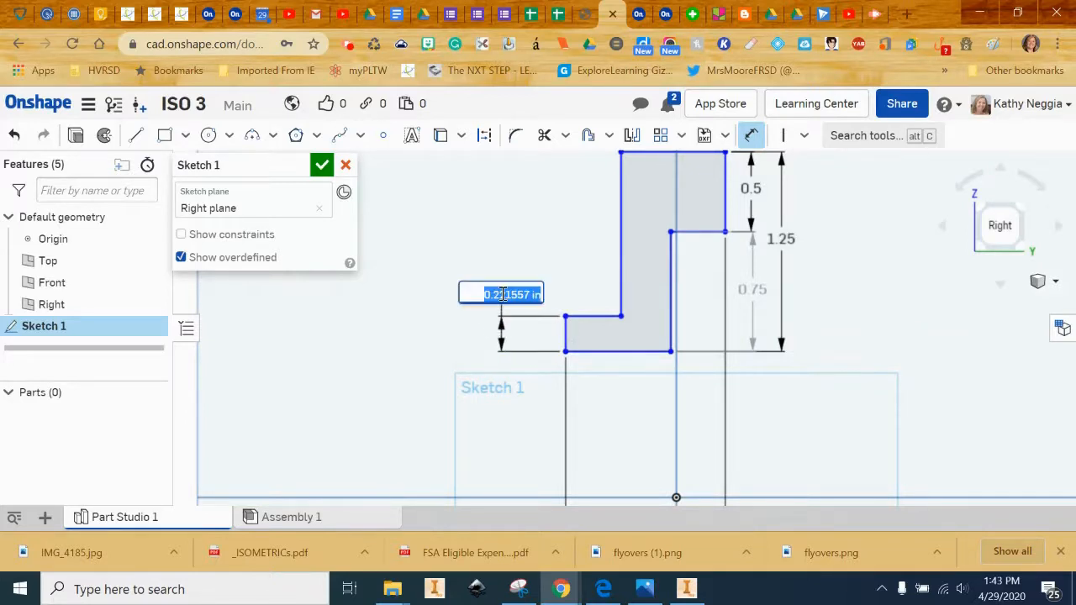
key(BackSpace)
key(Return)
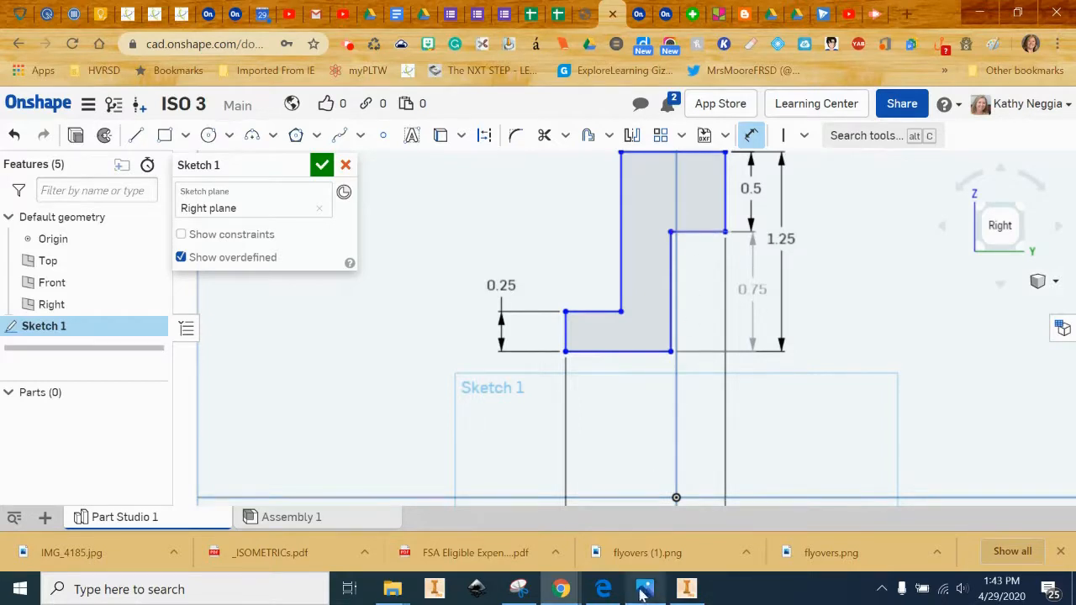
- Check object 3 in the reference PDF, return to the sketch, and dimension the overhang's underside edge to 0.5 in
click(611, 593)
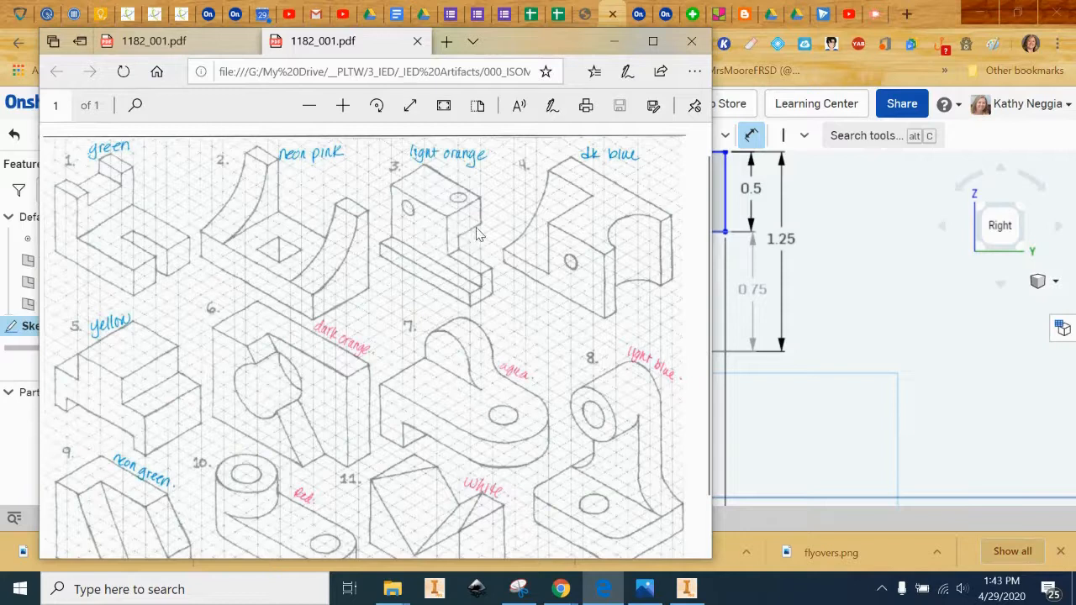
click(615, 40)
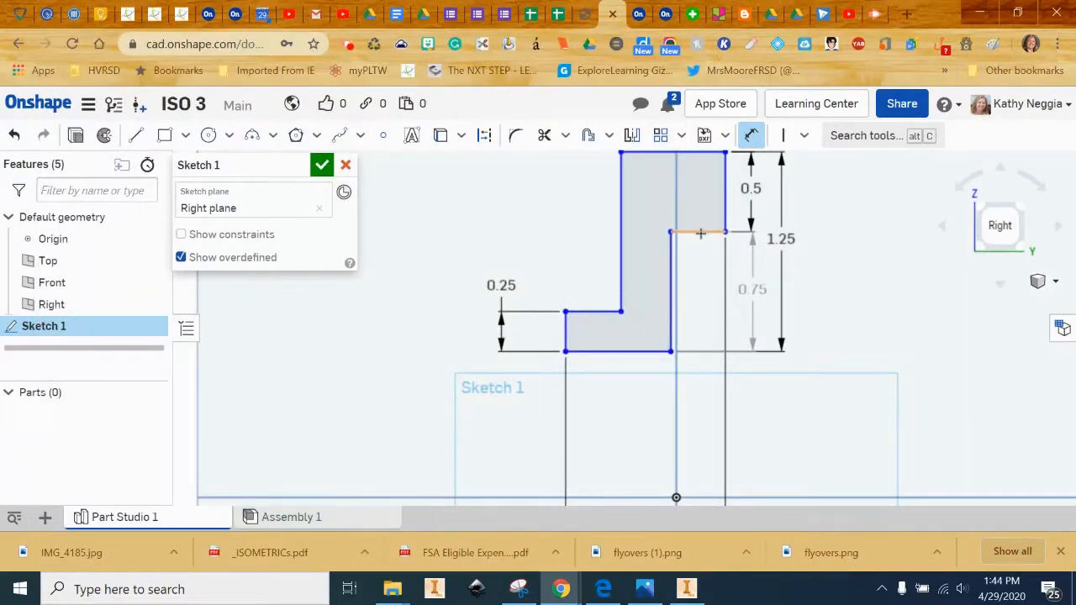
click(699, 234)
click(701, 270)
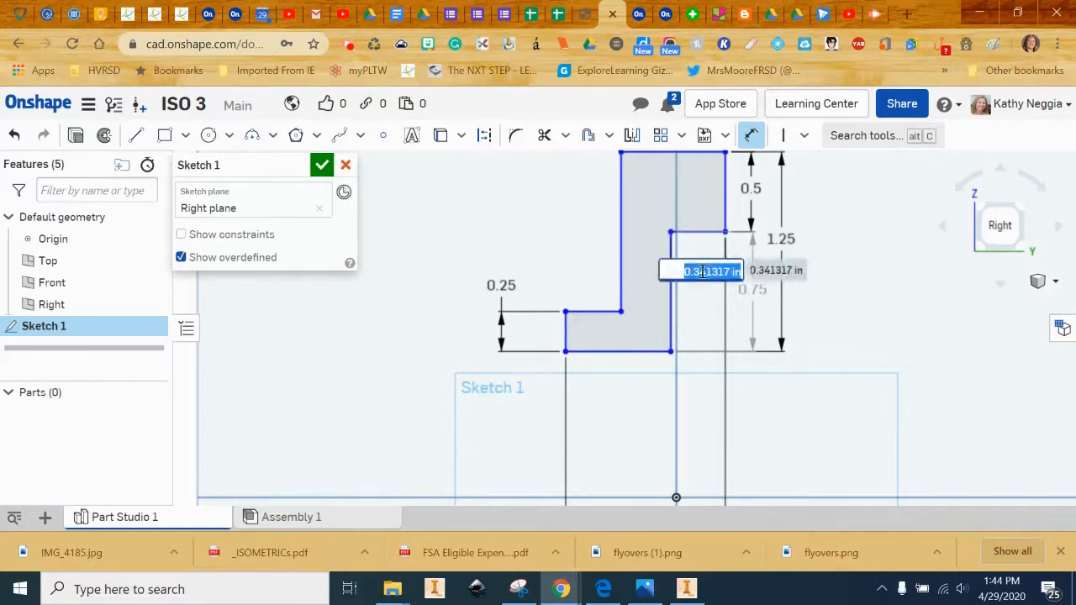
text(.5)
key(Return)
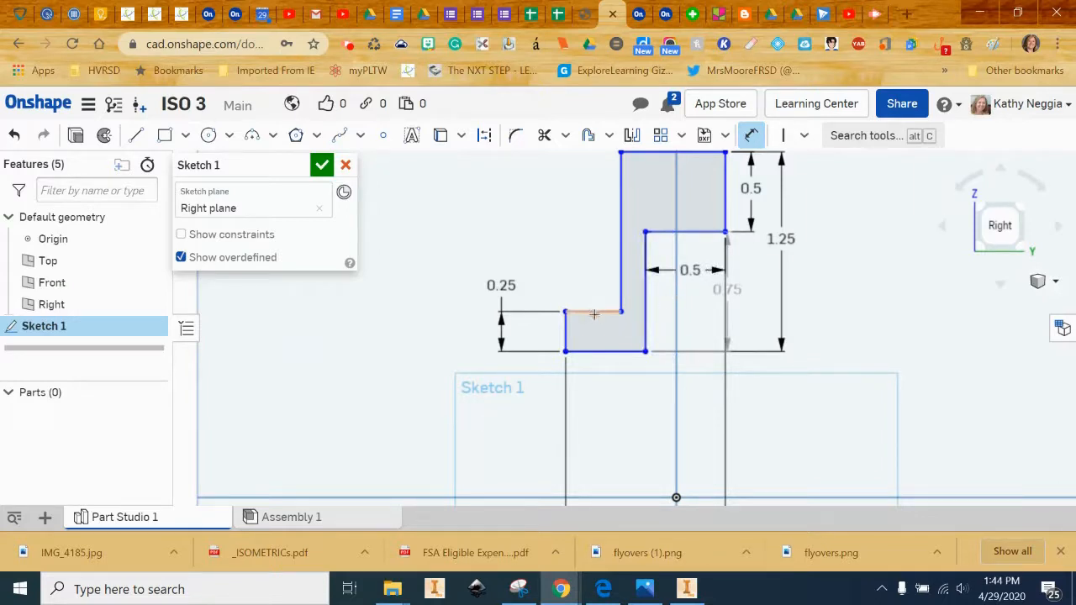
- Dimension the horizontal top edge of the lower left foot and set it to 0.25 in
click(594, 313)
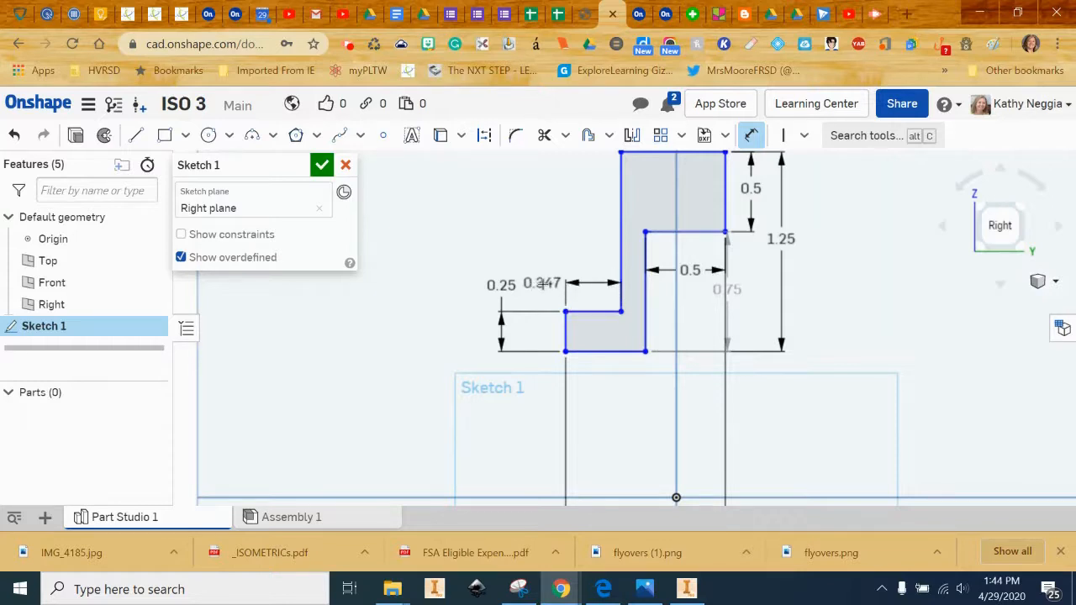
click(546, 285)
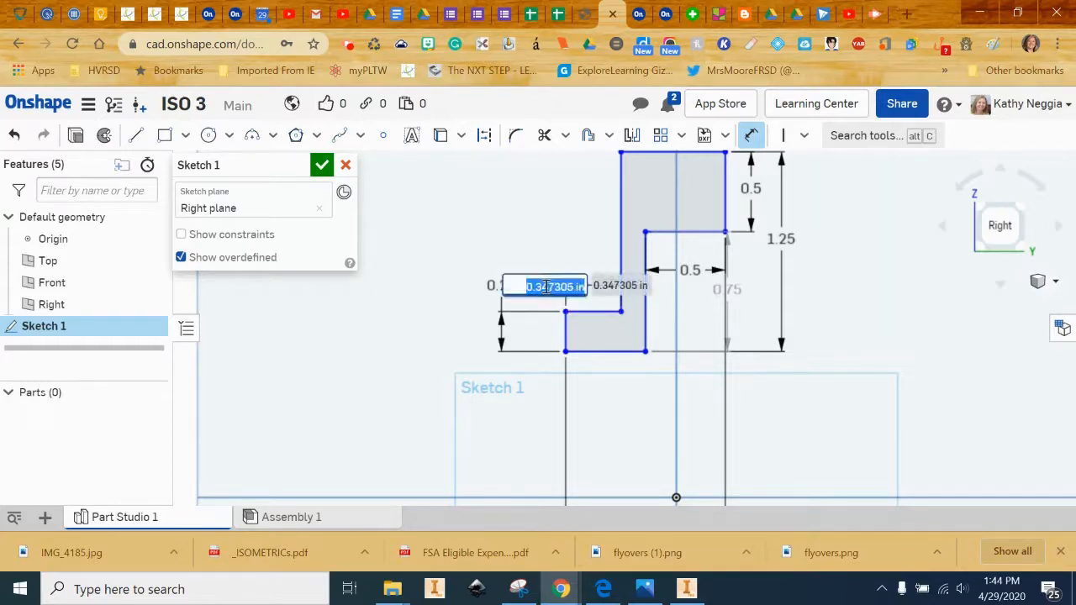
key(BackSpace)
text(.25)
key(Return)
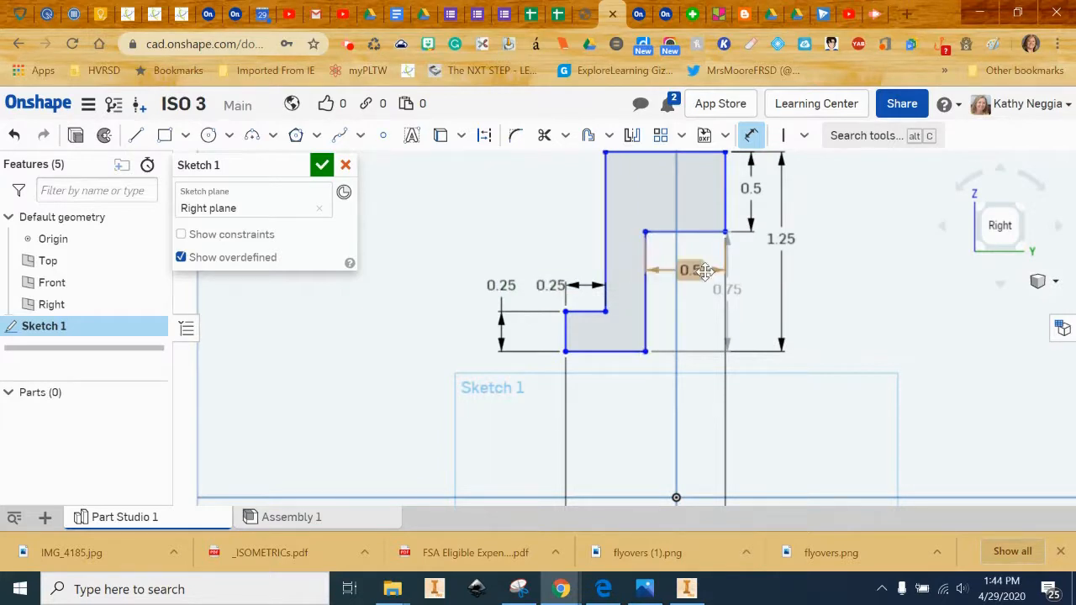
- Add a driven reference dimension below the profile's bottom horizontal edge, keeping the suggested value
scroll(705, 271, down, 2)
mouse_move(800, 269)
middle_down()
mouse_move(759, 437)
mouse_move(770, 423)
middle_up()
scroll(796, 367, up, 2)
middle_drag(807, 347, 851, 252)
scroll(852, 252, down, 1)
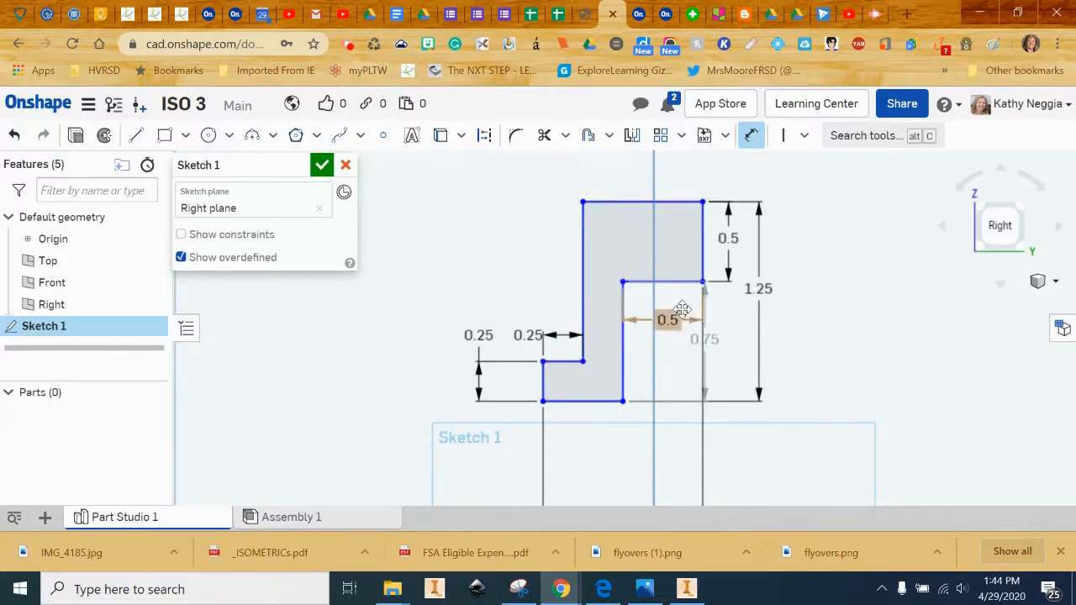
click(589, 403)
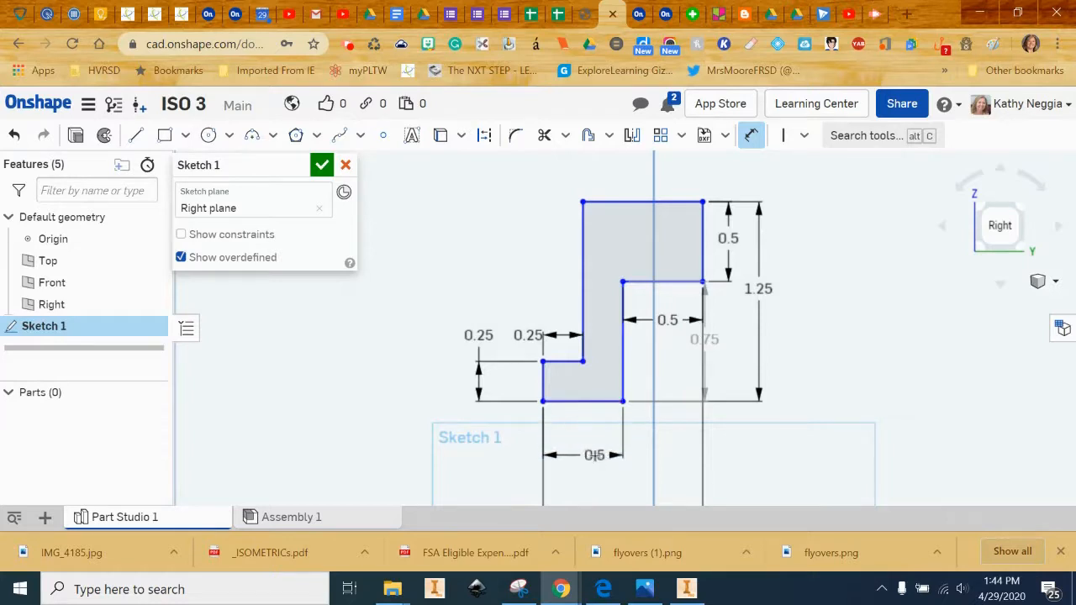
click(594, 455)
key(Return)
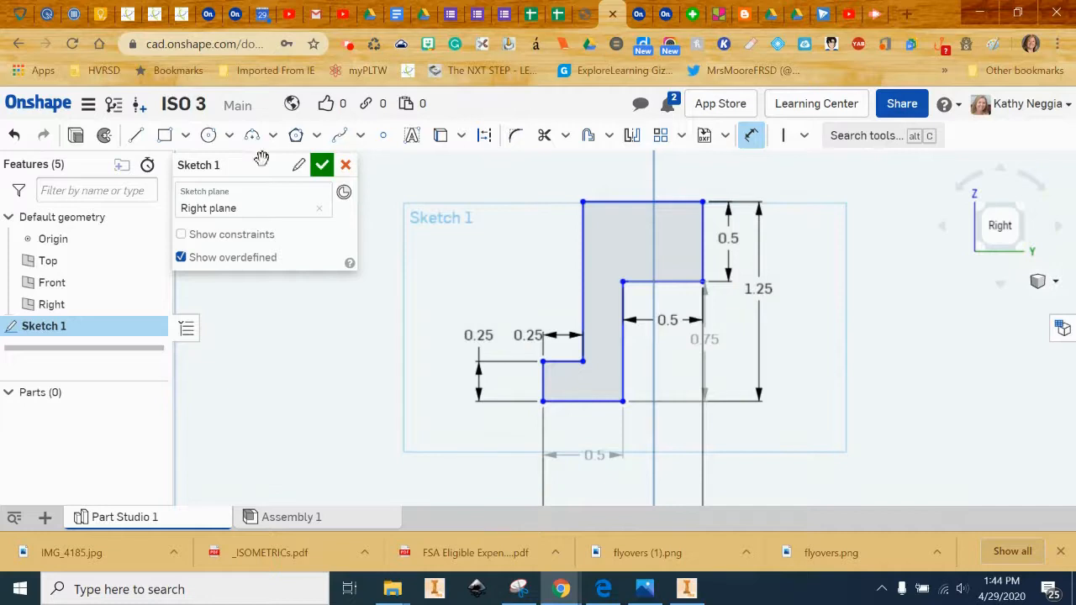
- Finish the profile sketch and switch to an isometric view with the profile centered
click(324, 172)
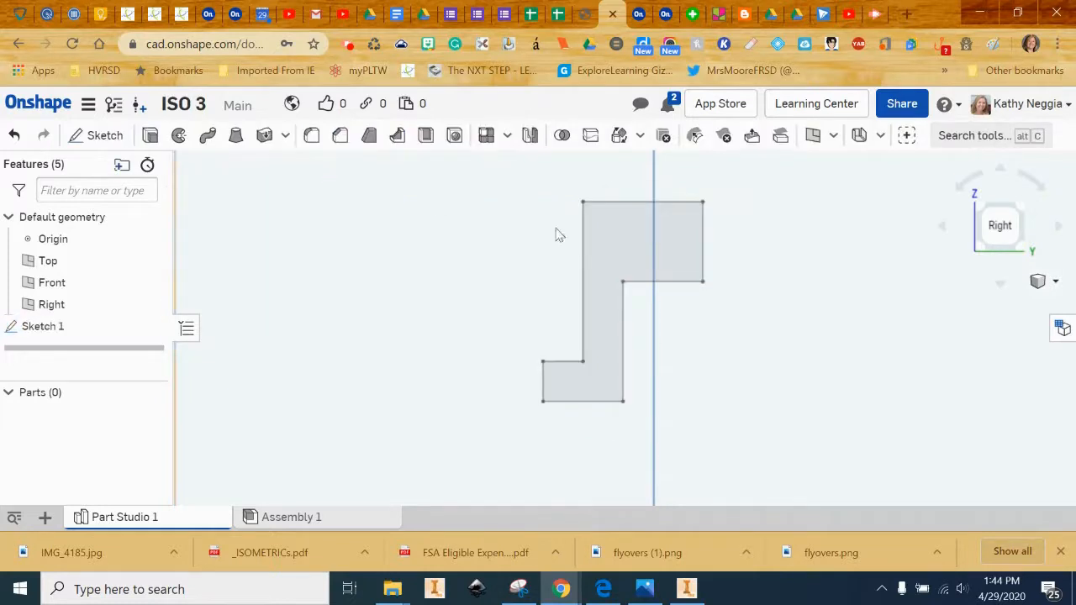
click(1041, 281)
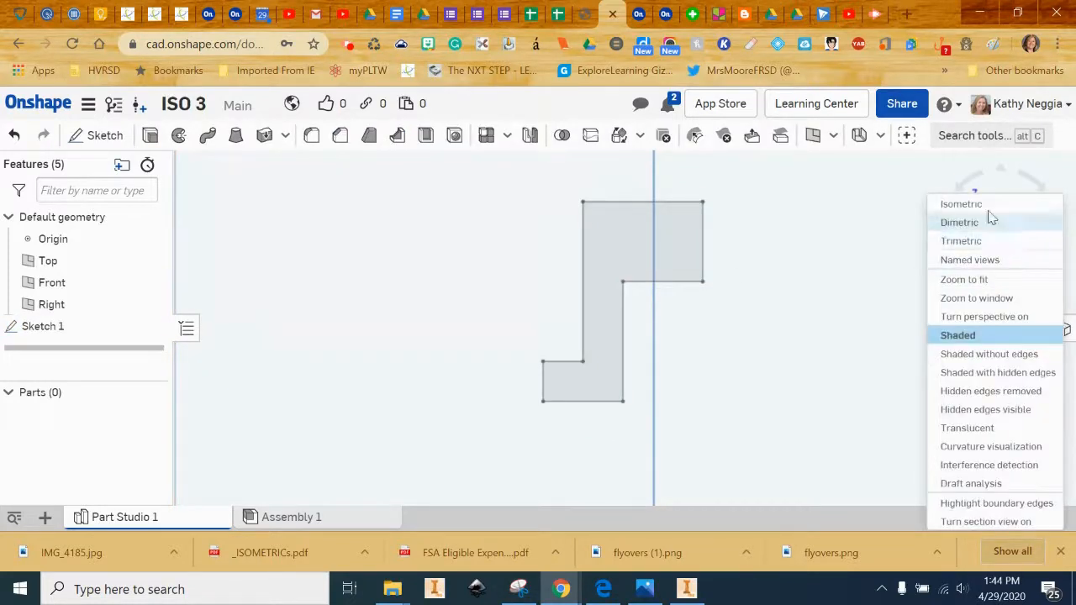
click(962, 204)
scroll(479, 316, up, 5)
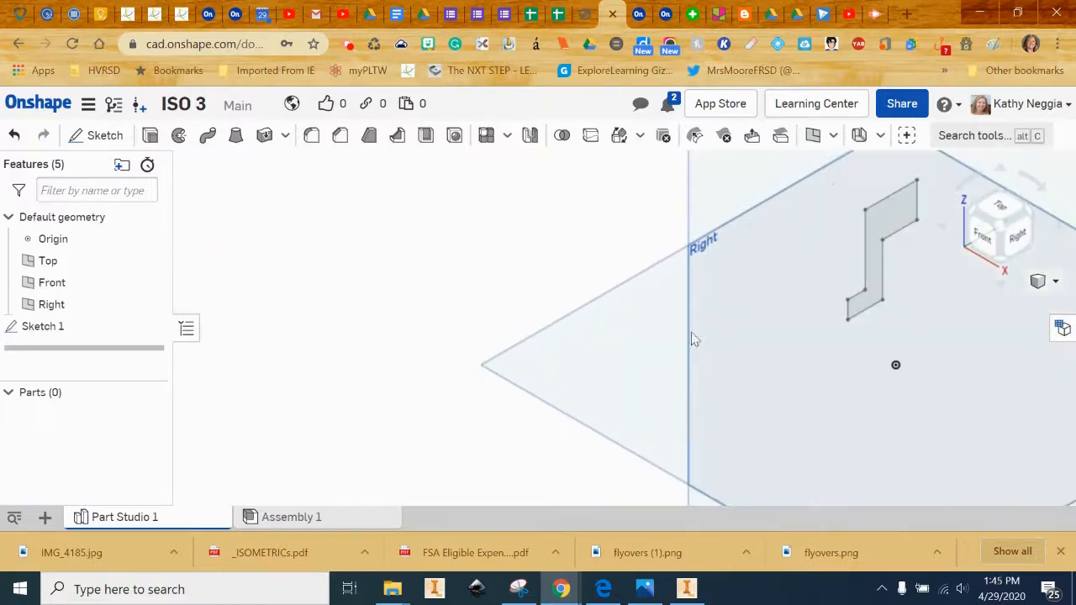
middle_drag(888, 345, 584, 350)
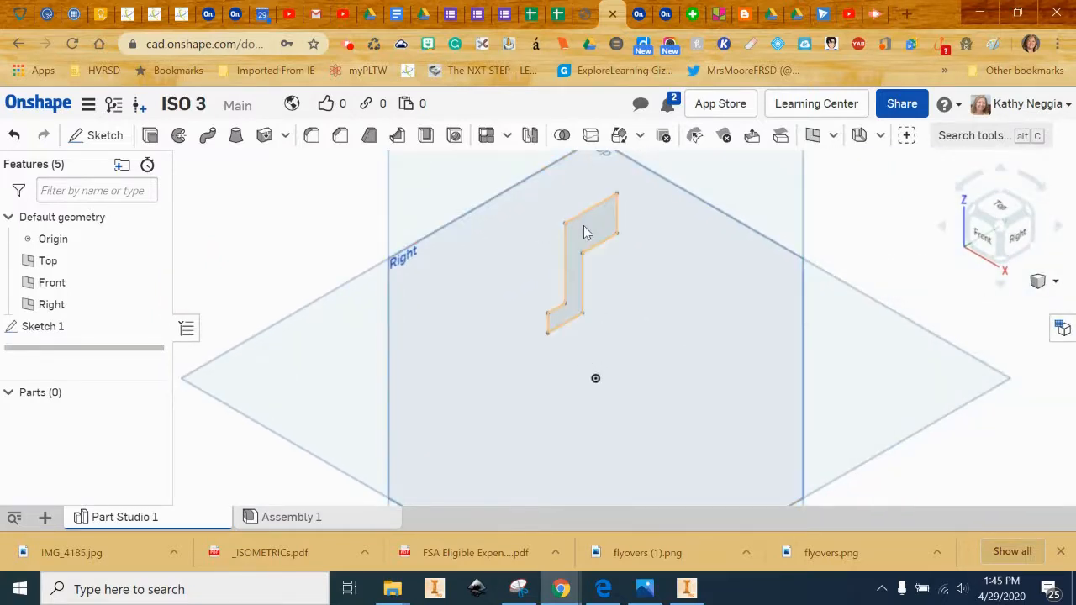
- Check object 3's length in the reference PDF, return to Onshape, and extrude the profile 2 in as a new solid
click(605, 591)
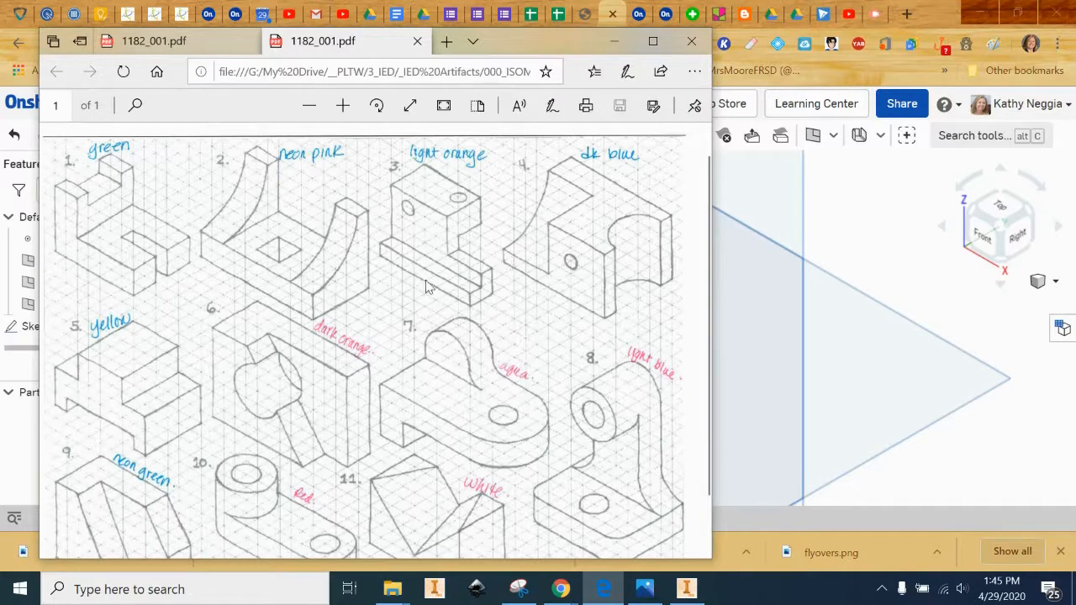
click(613, 43)
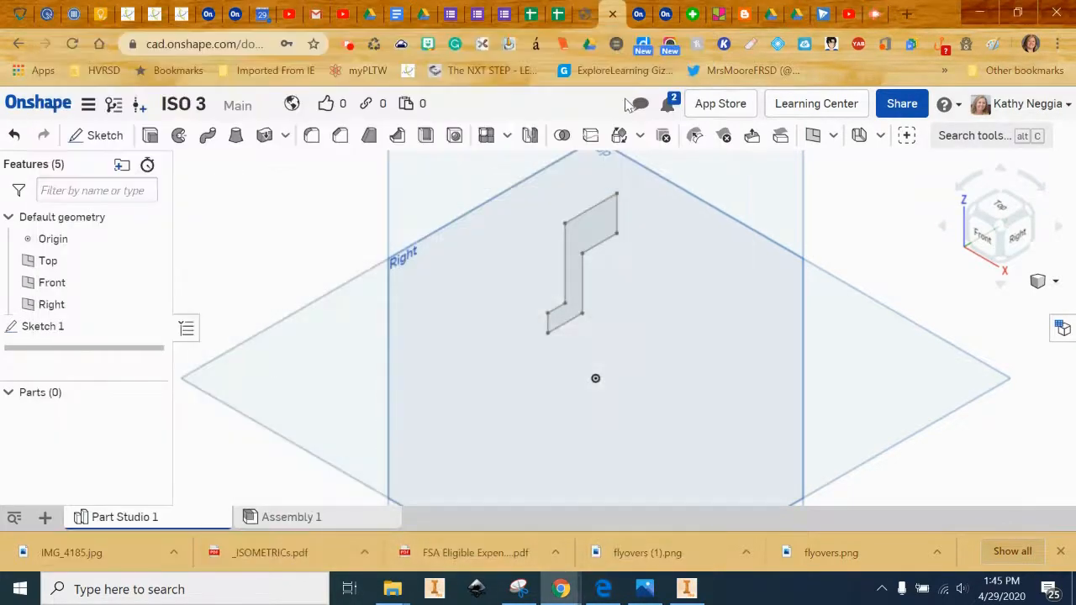
click(150, 136)
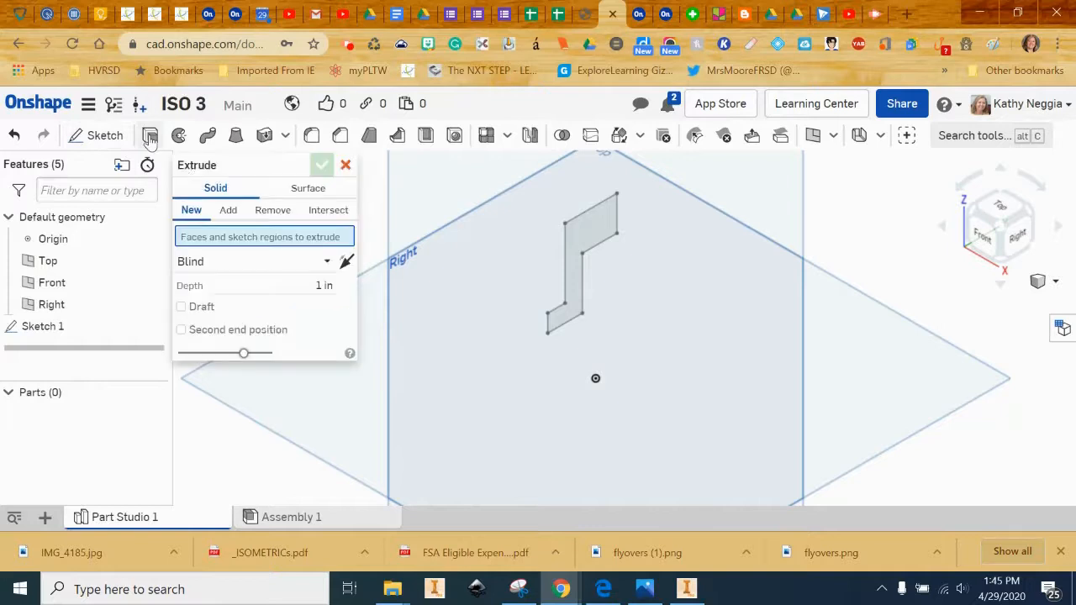
click(592, 232)
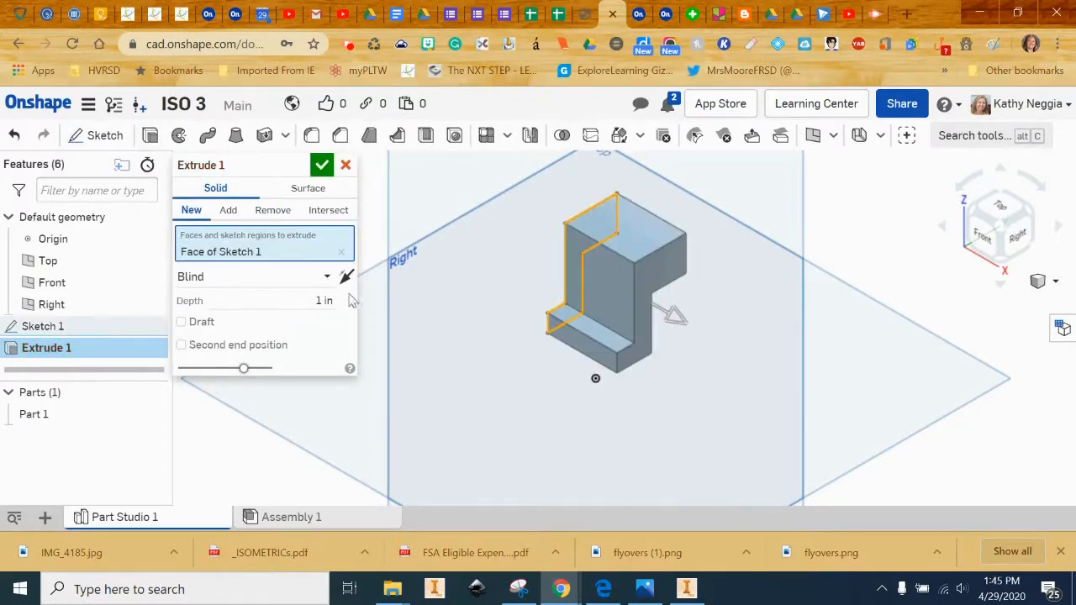
click(322, 300)
text(2)
key(Return)
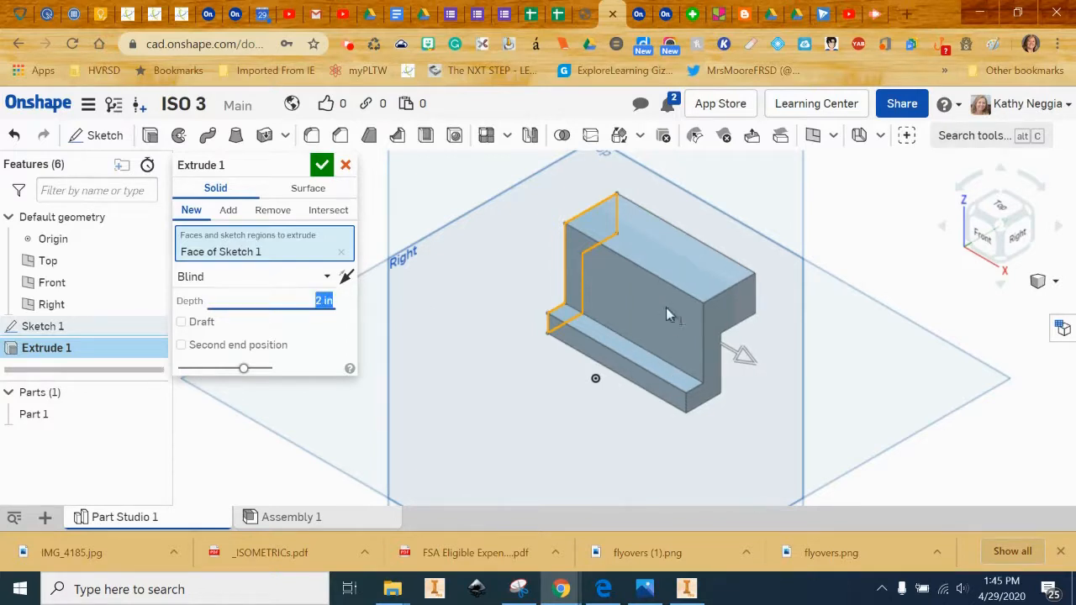
click(323, 166)
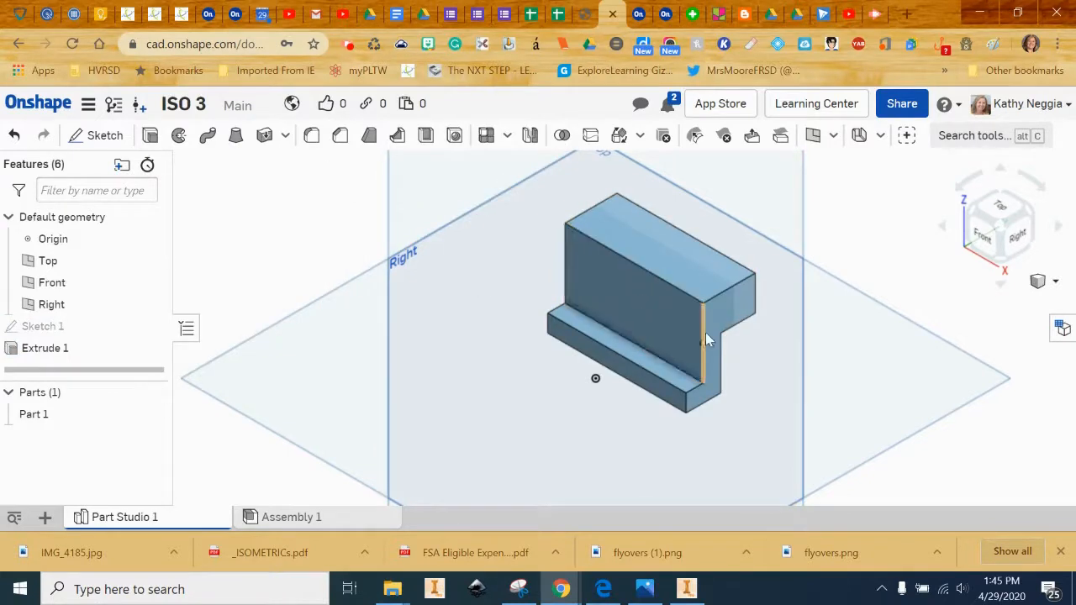
- Check object 3 in the reference PDF, then start a sketch on the upright's large front face and view it straight on
click(609, 599)
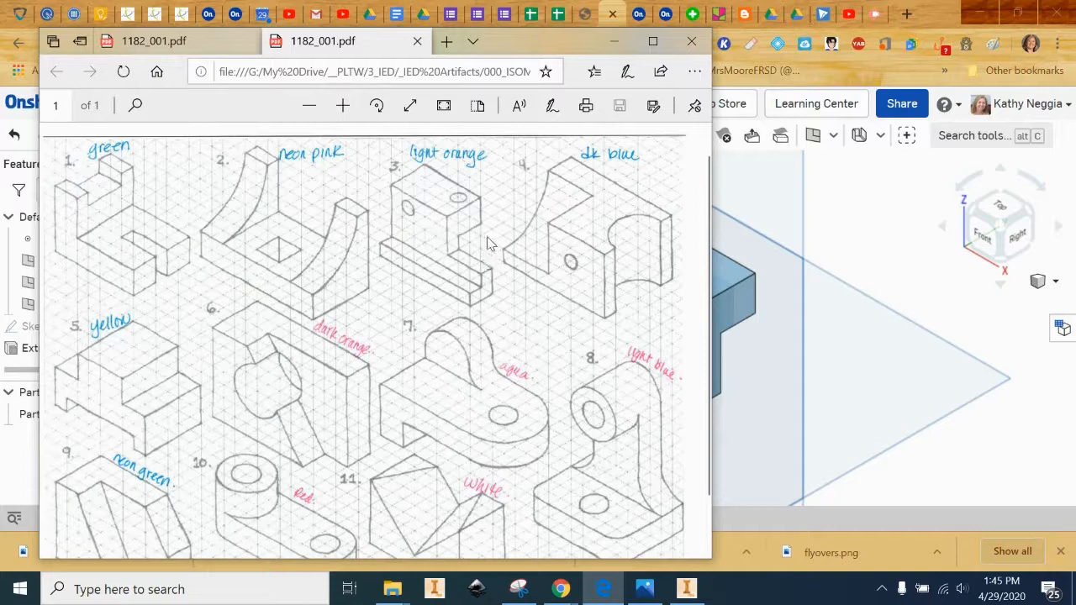
click(871, 232)
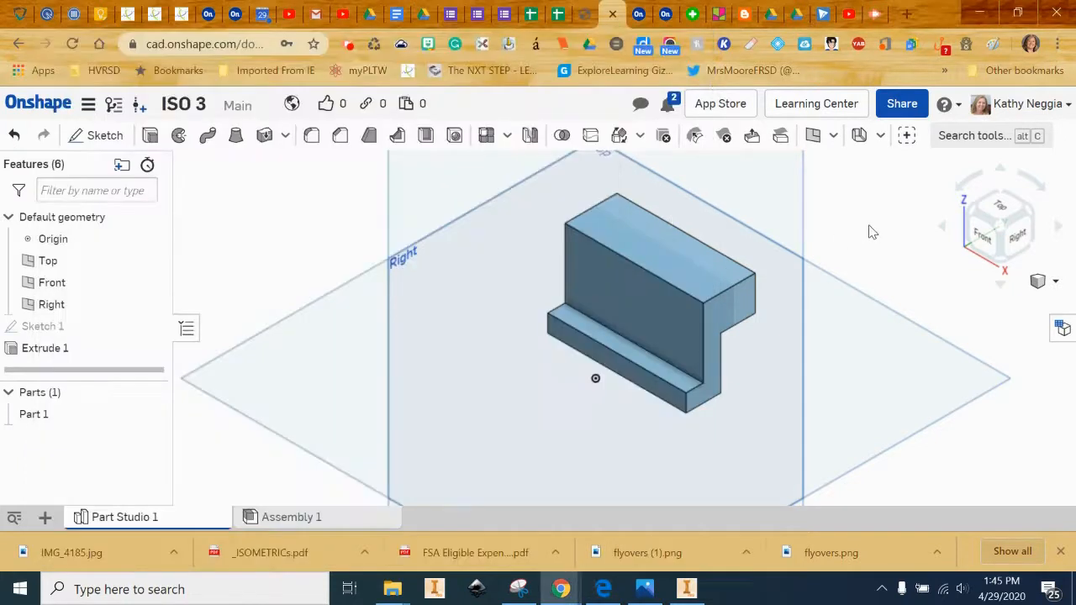
click(98, 137)
click(645, 316)
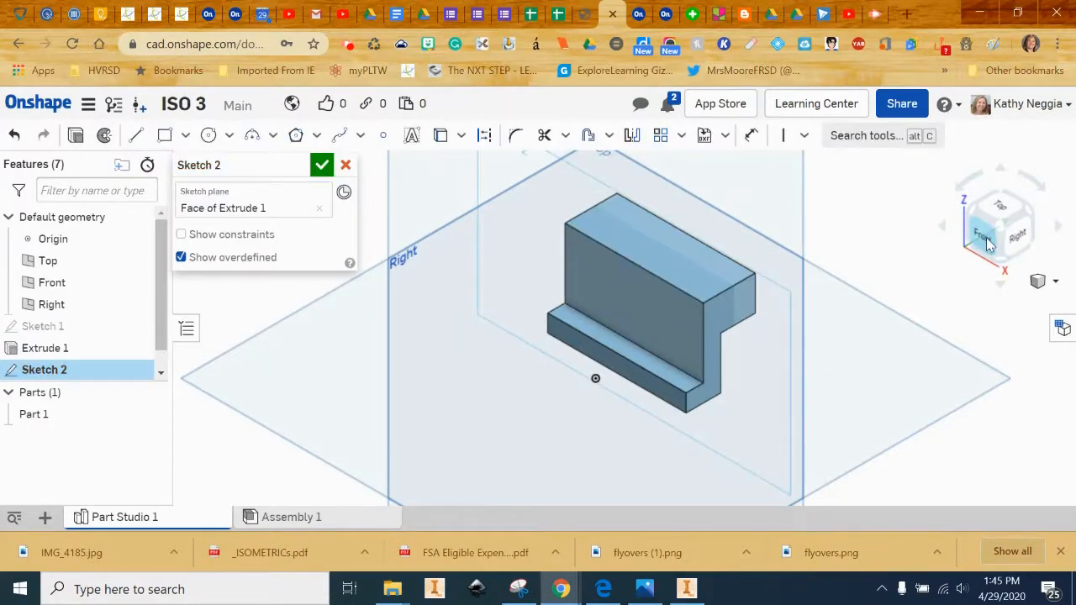
key(n)
scroll(626, 330, up, 3)
mouse_move(725, 235)
middle_down()
mouse_move(521, 435)
mouse_move(576, 398)
middle_up()
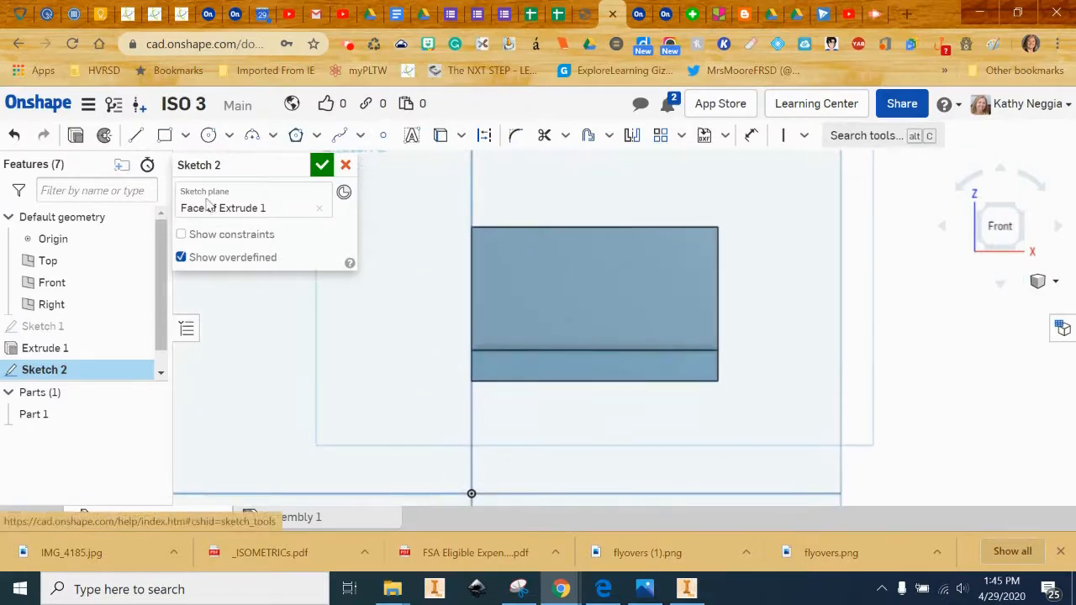
- Sketch a 0.75 by 0.75 in rectangle from the front face's upper right corner and finish the sketch
click(165, 135)
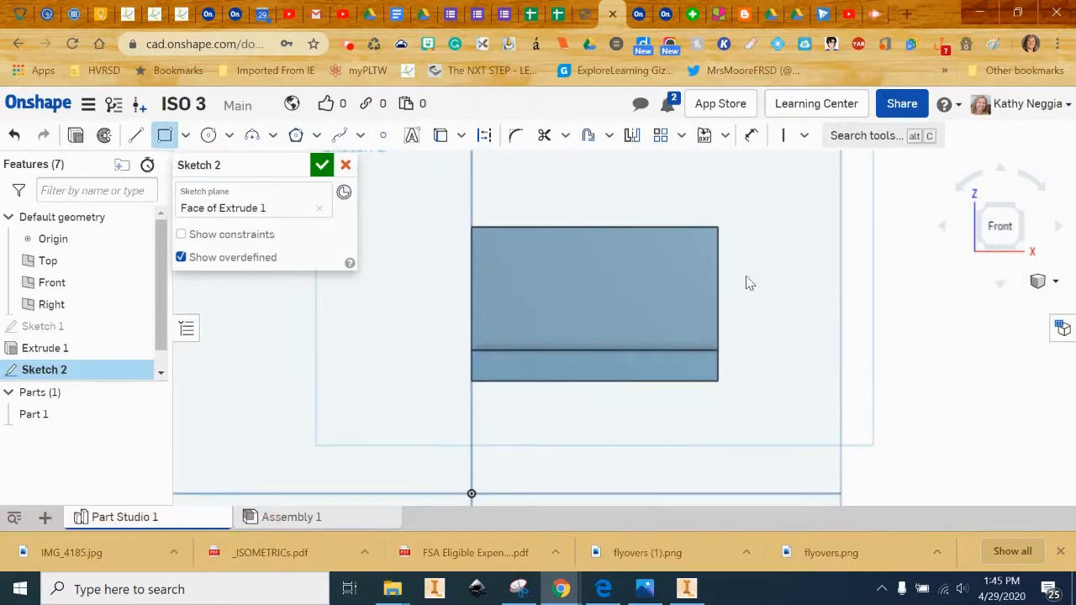
click(718, 227)
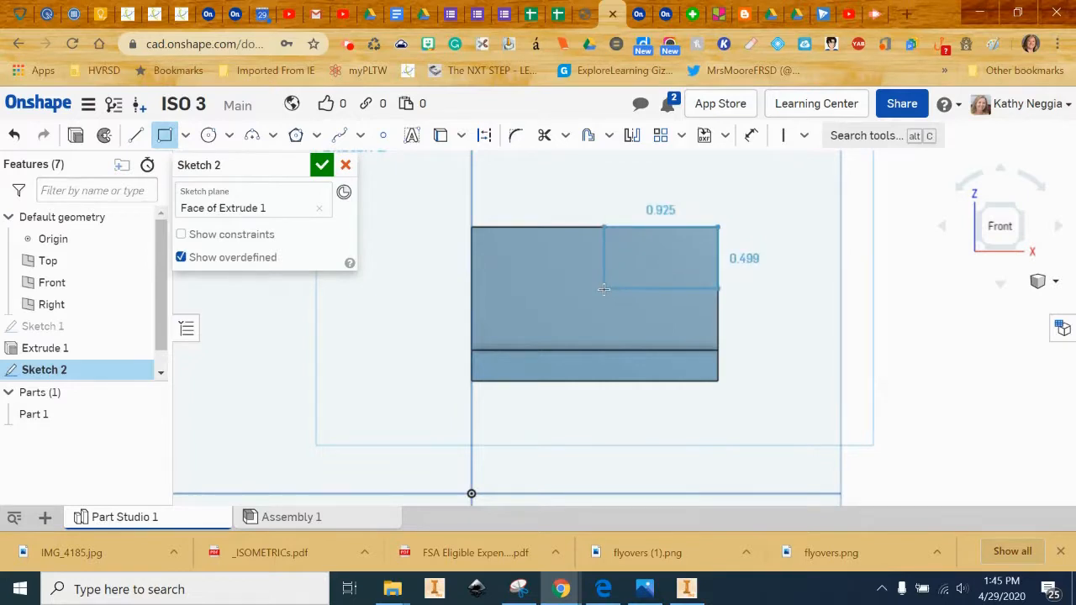
click(604, 289)
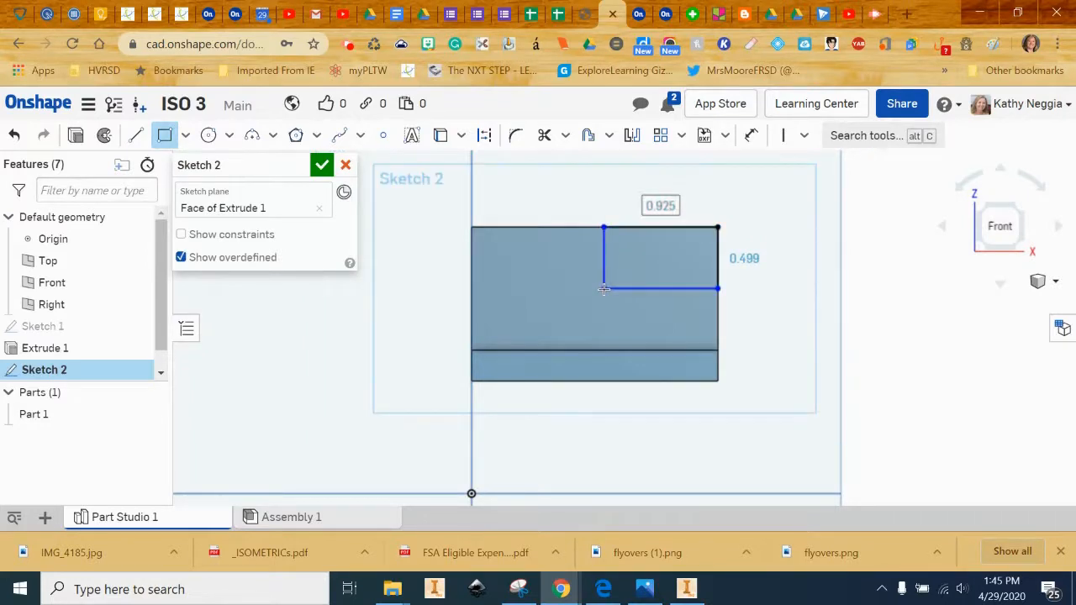
text(.75)
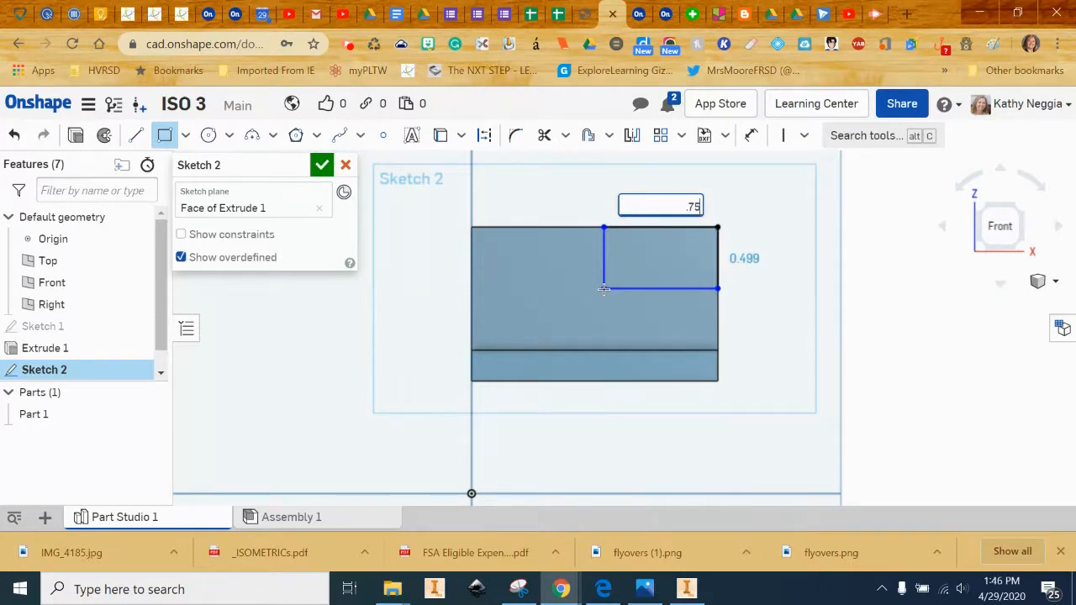
key(Return)
text(.)
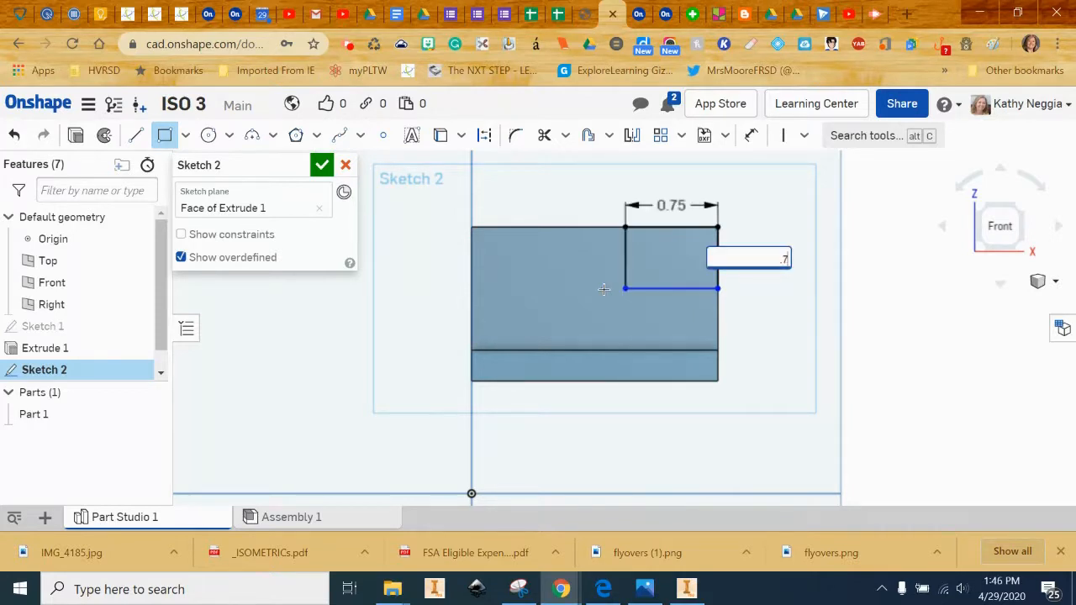
text(75)
key(Return)
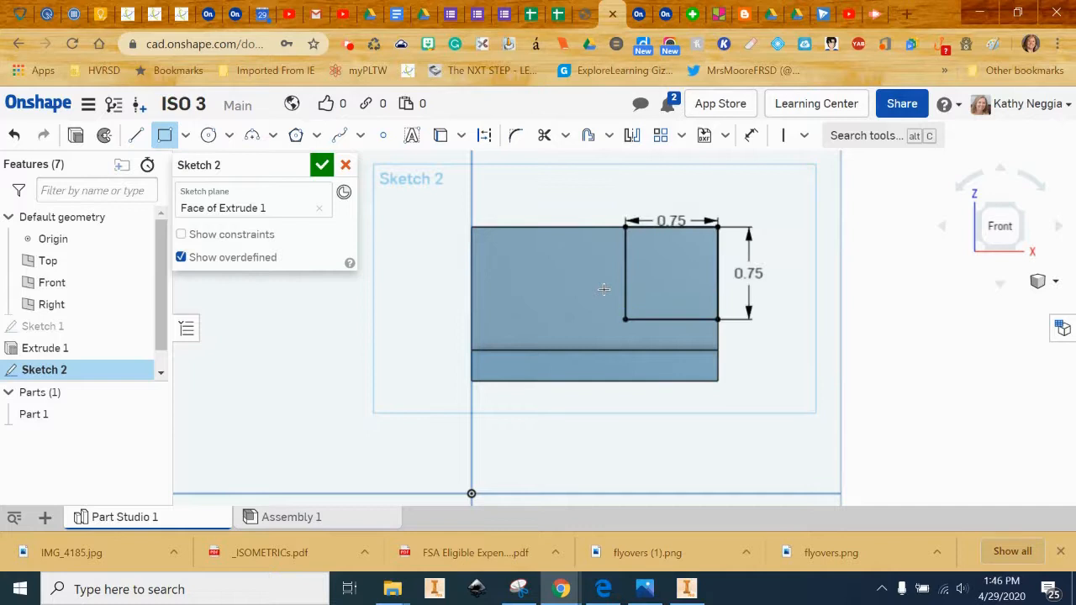
click(322, 166)
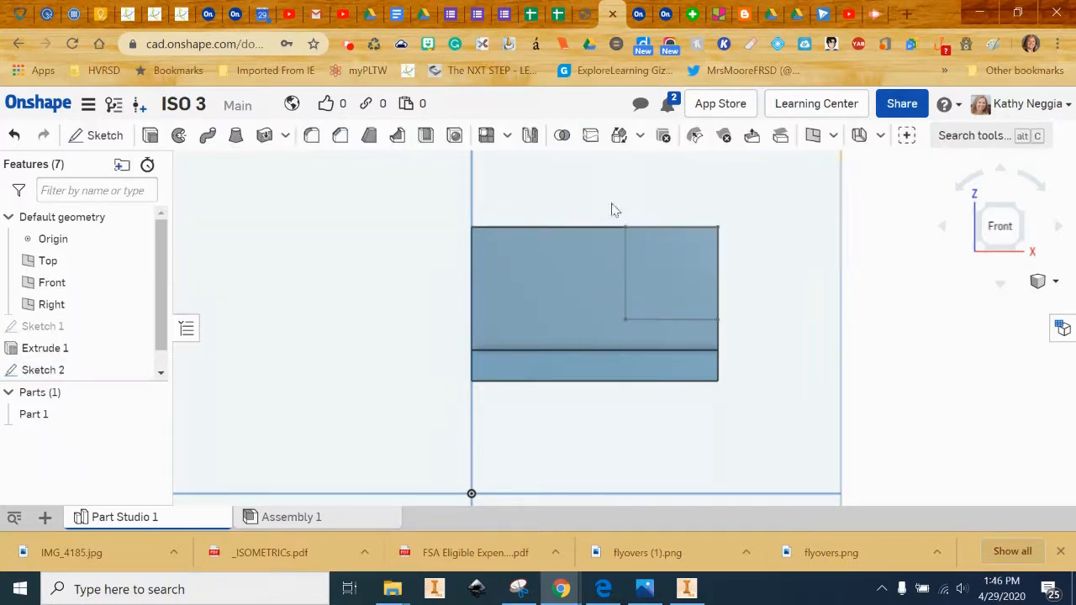
- Switch to an isometric view and remove the square corner region from the part with a Through all extrude
click(1057, 283)
click(997, 206)
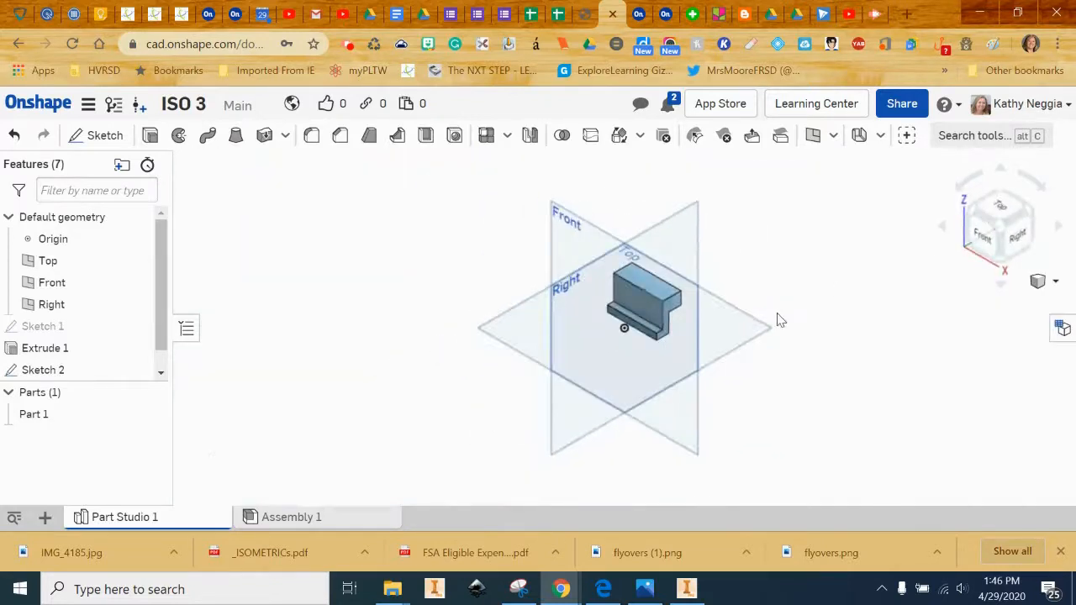
scroll(697, 337, up, 2)
middle_drag(613, 338, 732, 355)
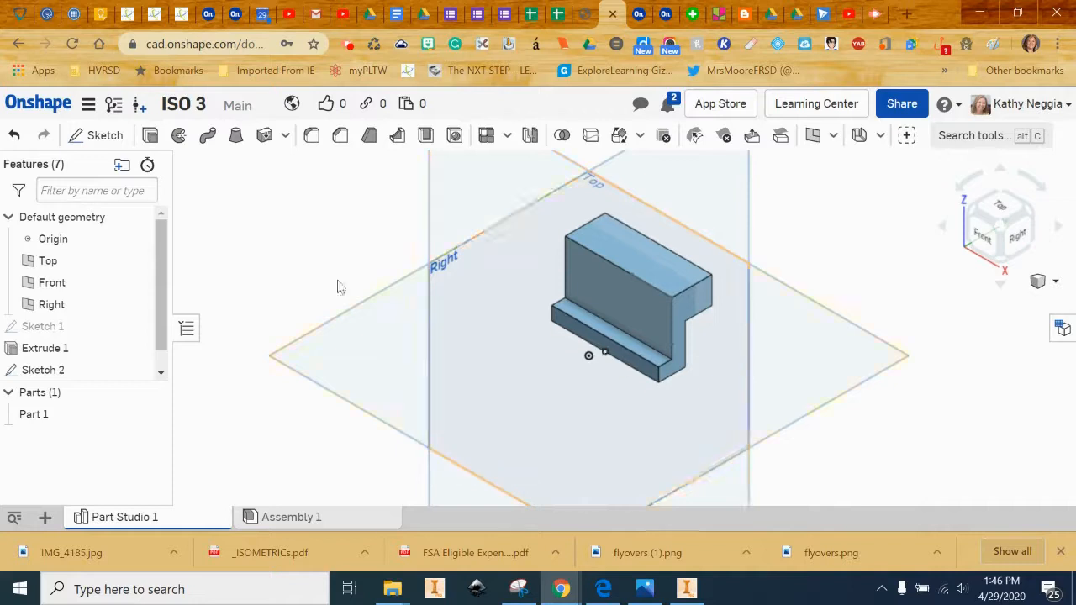
click(151, 135)
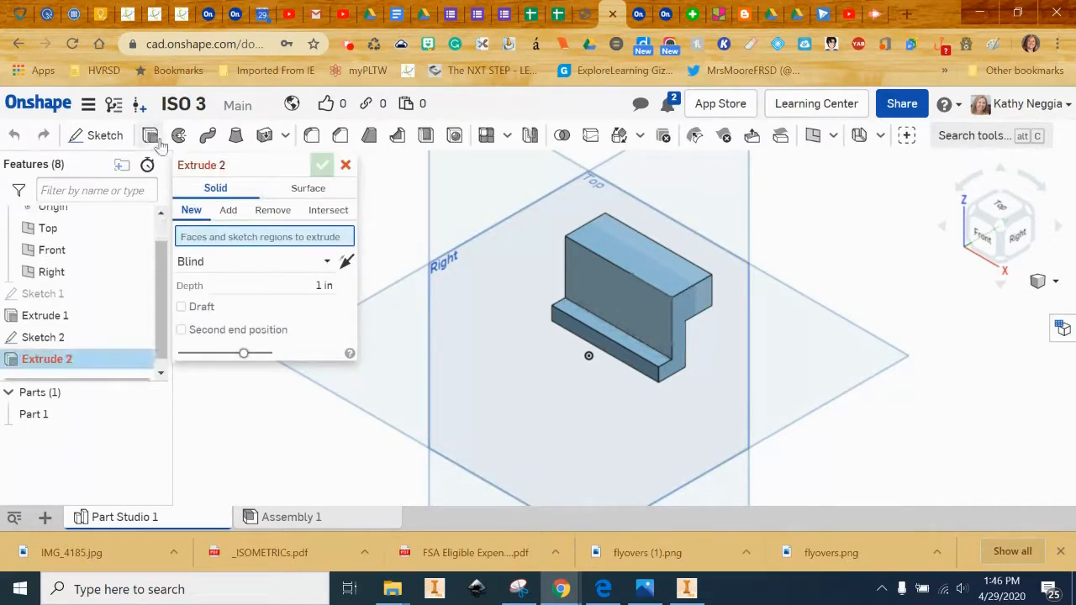
click(273, 210)
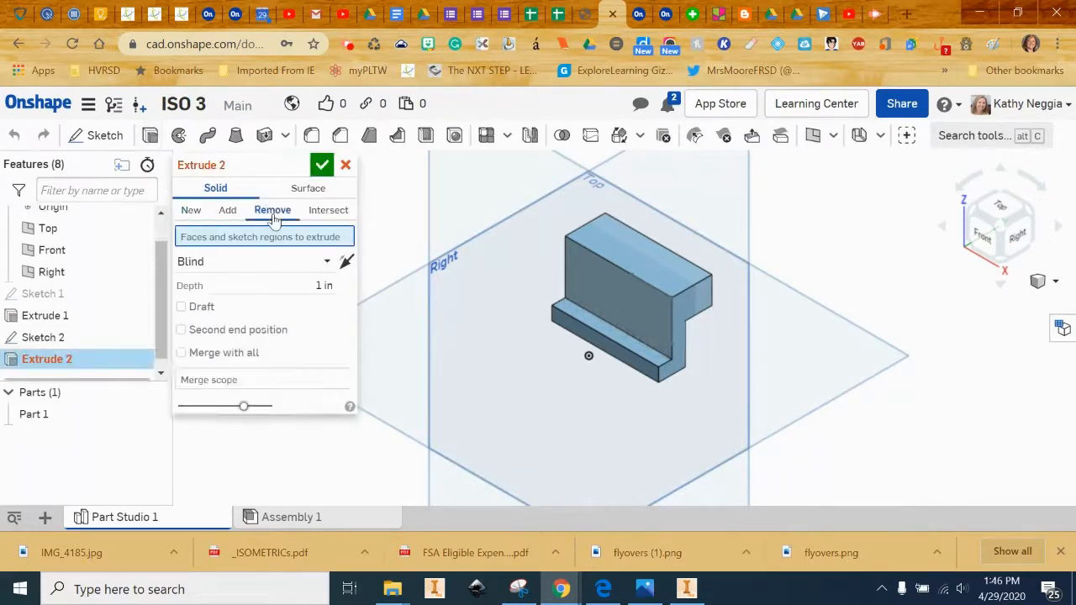
click(330, 266)
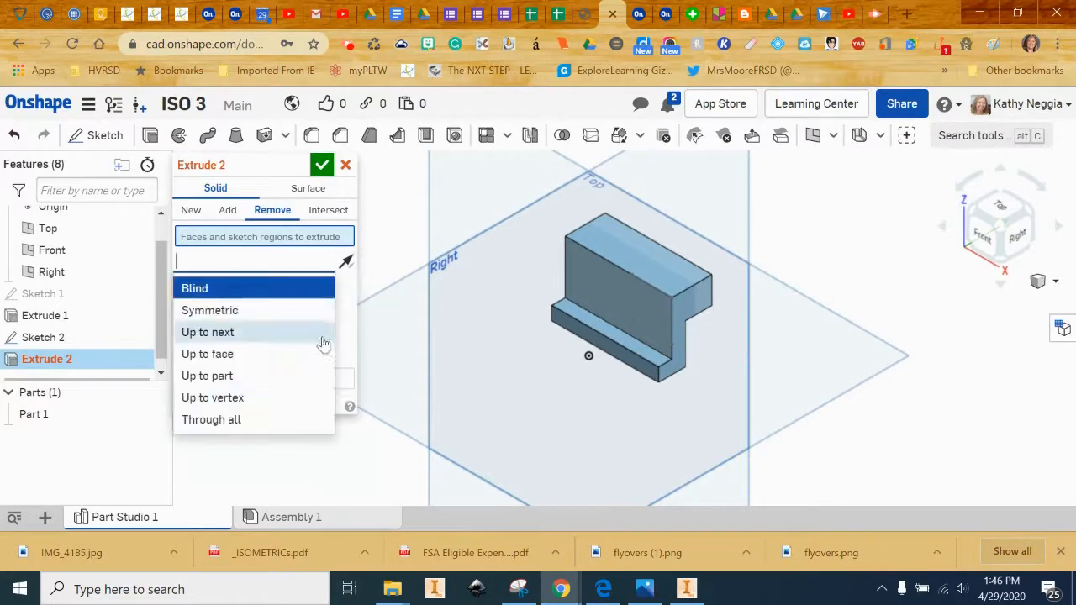
click(294, 424)
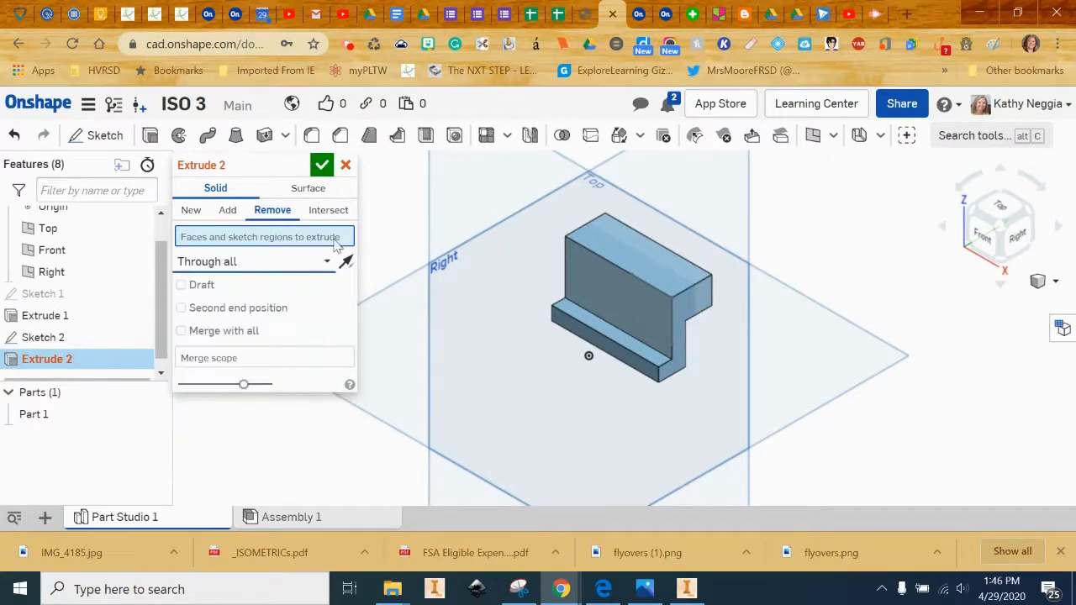
click(653, 311)
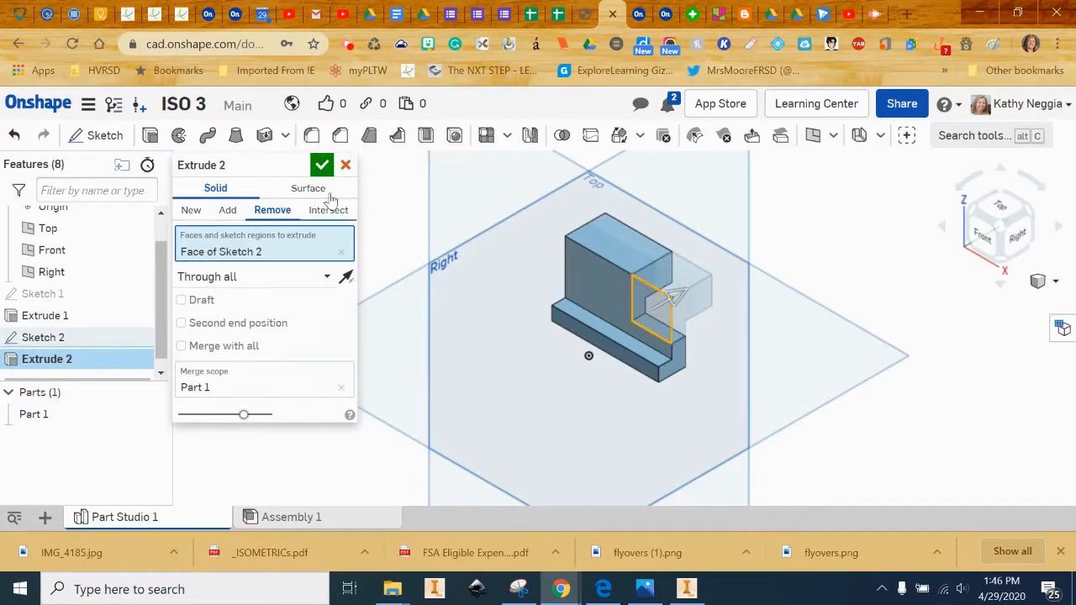
click(322, 165)
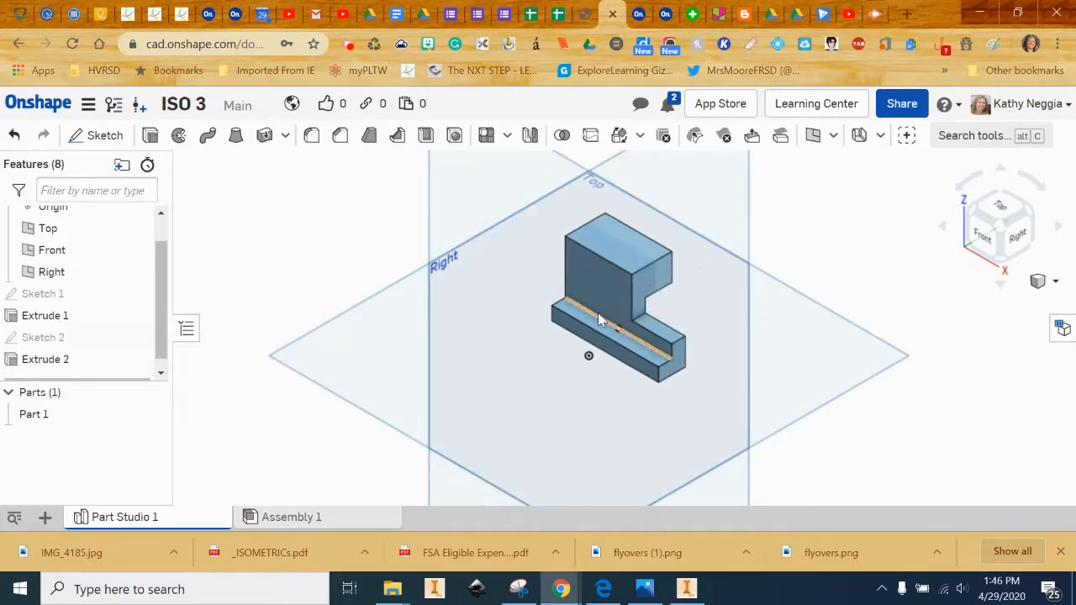
- Examine the notched part from the right, back and front, then return to an enlarged isometric view
right_drag(978, 364, 938, 339)
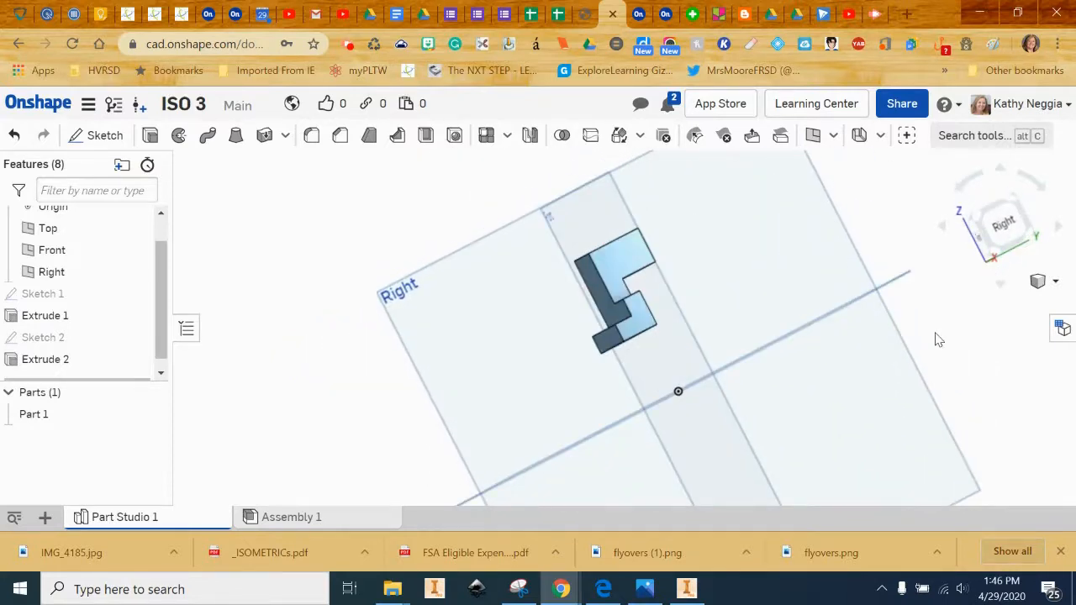
click(1003, 230)
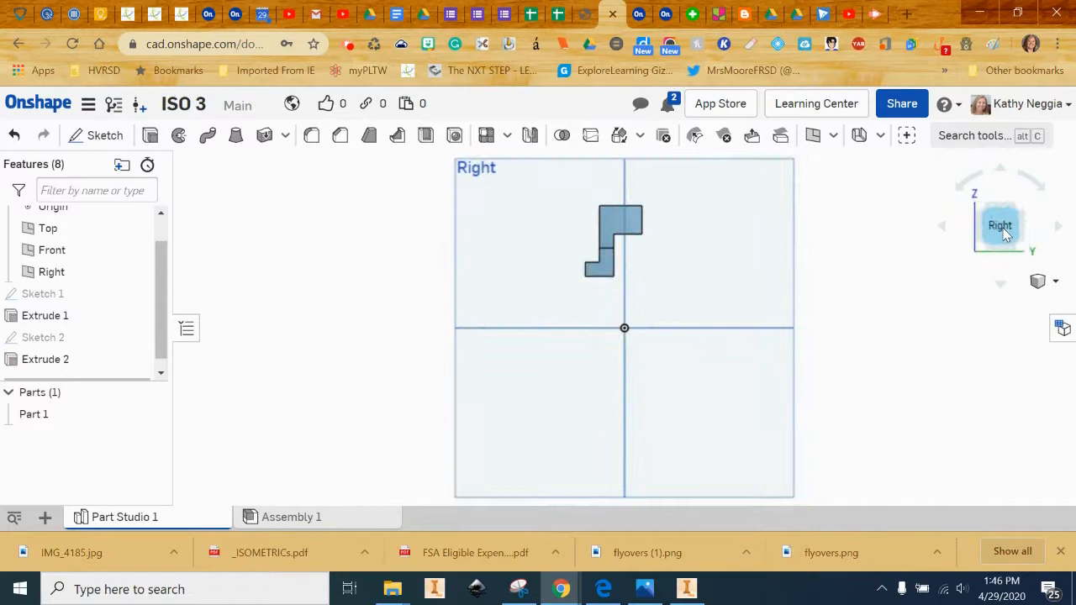
click(943, 227)
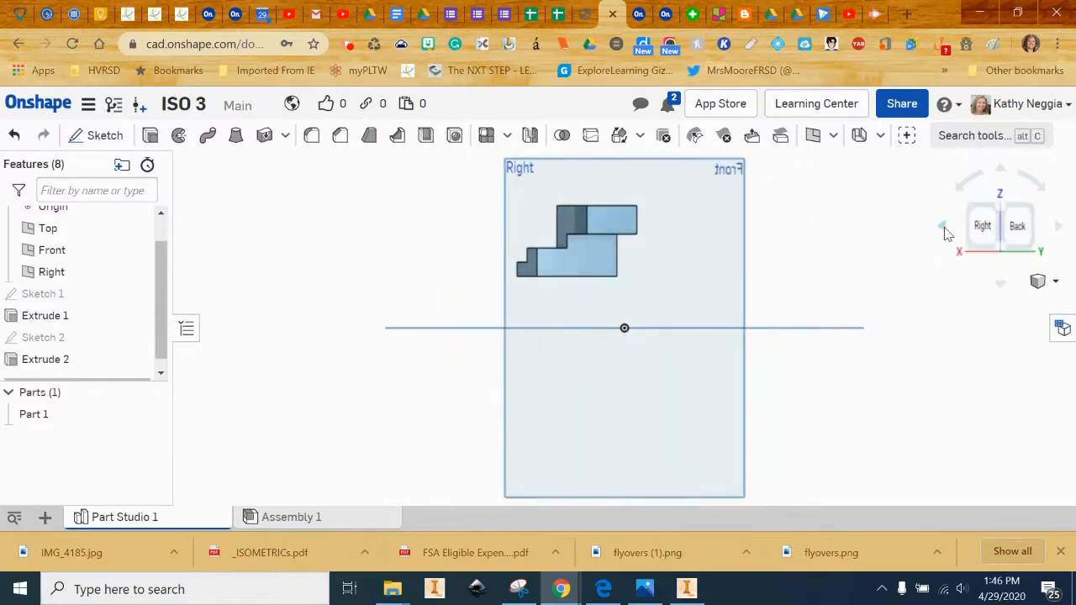
click(944, 231)
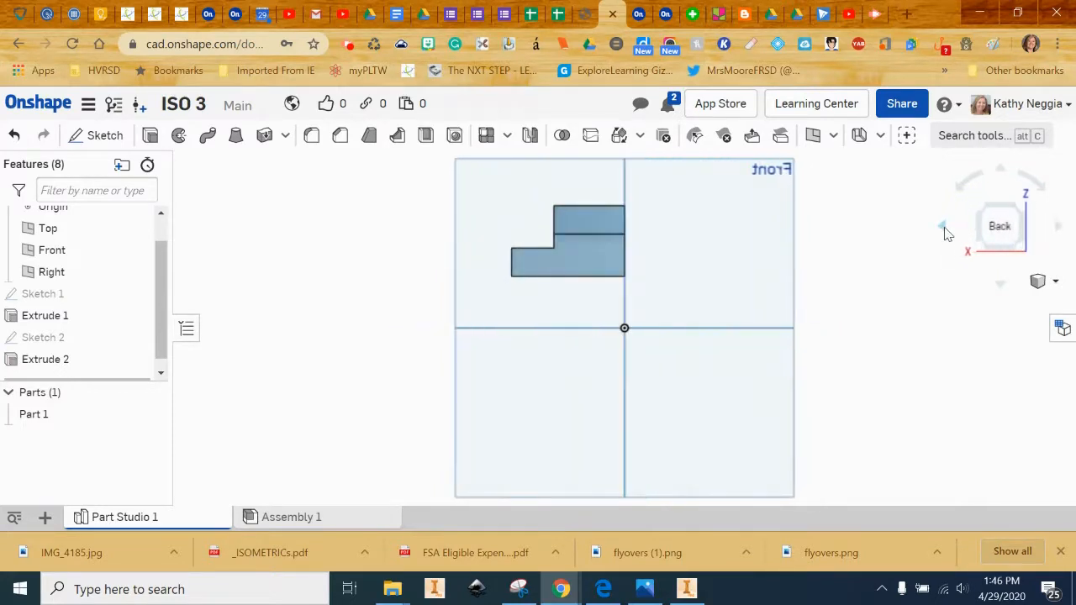
click(944, 231)
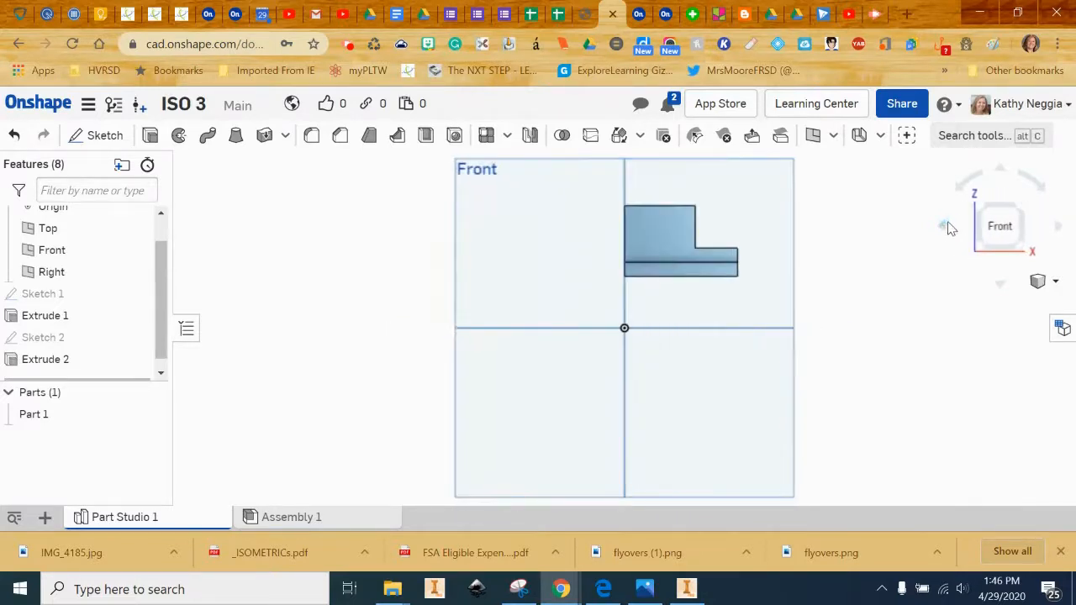
click(1000, 287)
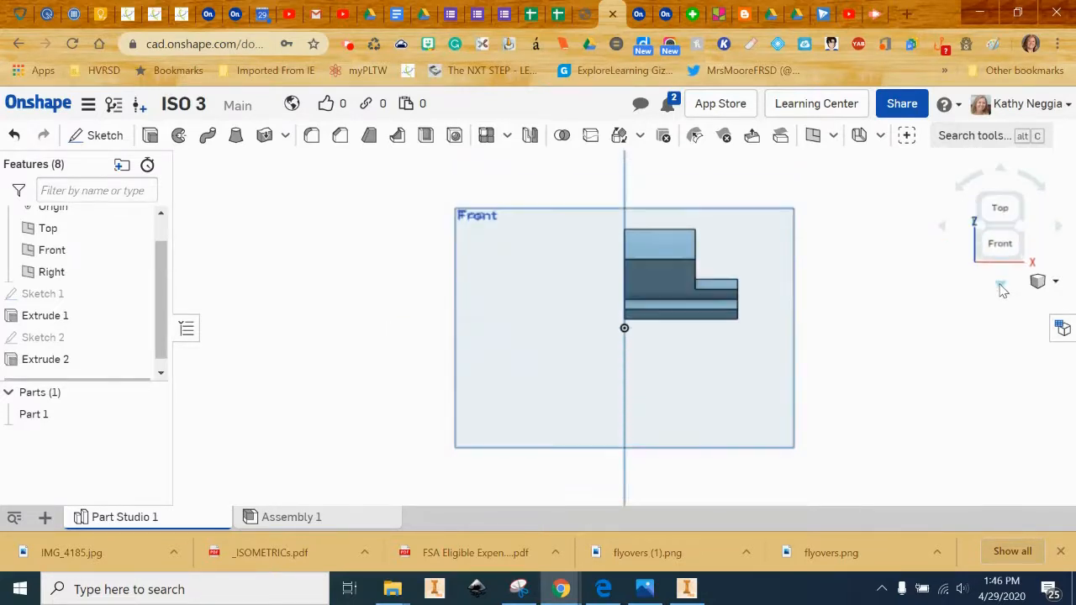
click(1055, 282)
click(966, 205)
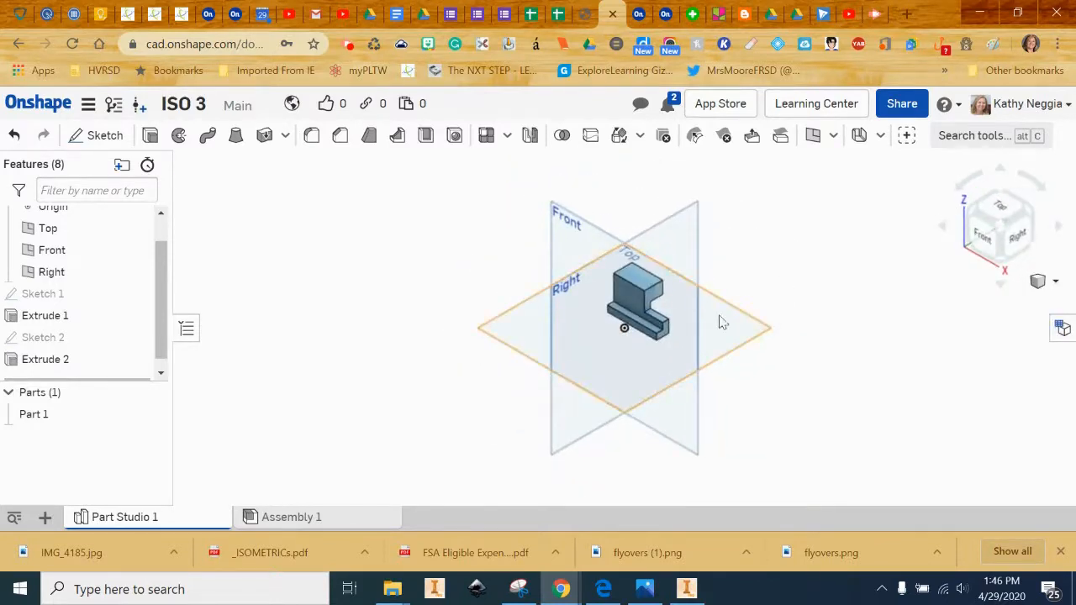
scroll(718, 320, up, 5)
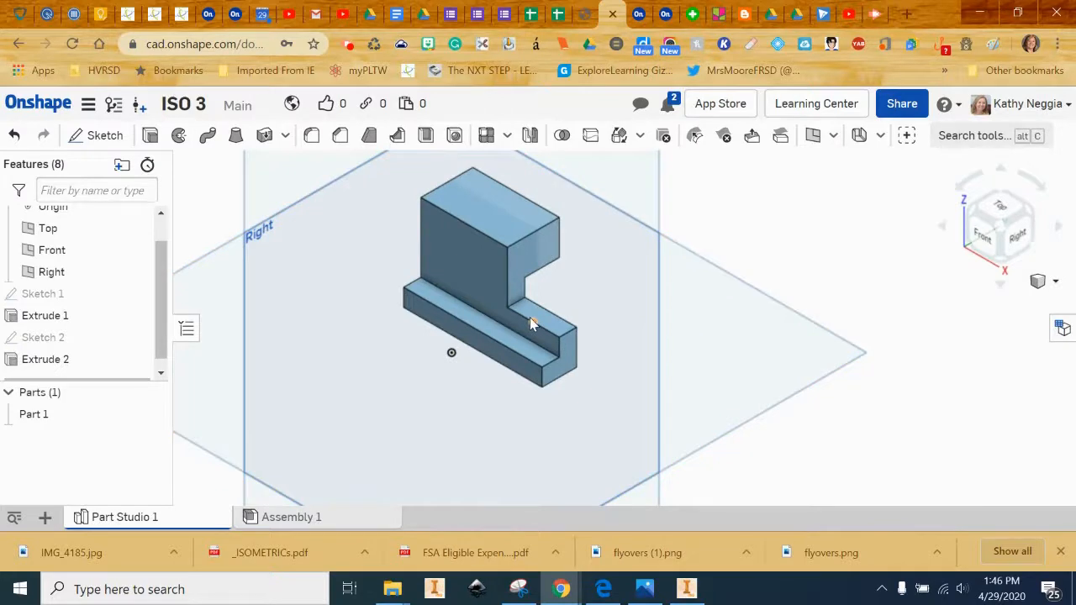
middle_drag(531, 325, 735, 345)
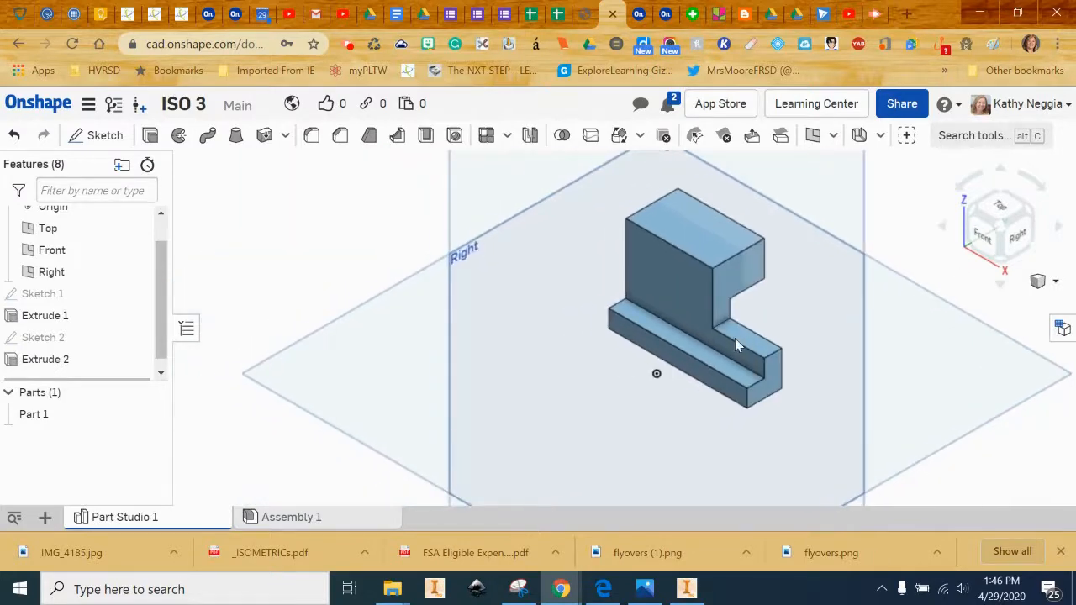
- Check object 3's holes in the reference PDF, then return to Onshape and start a sketch on the upright's top face, viewed from above
click(604, 589)
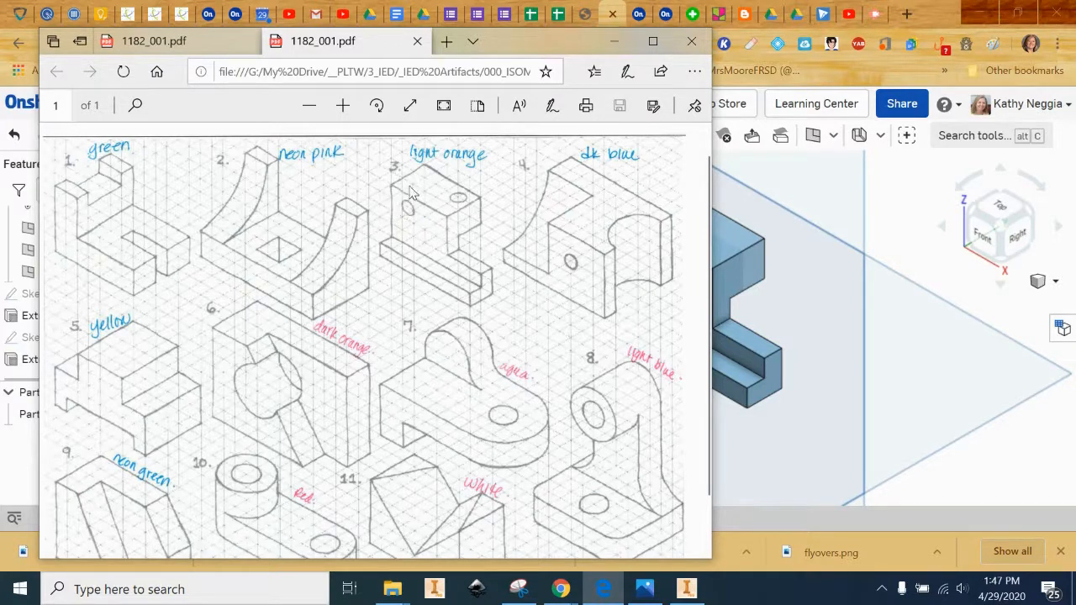
click(827, 191)
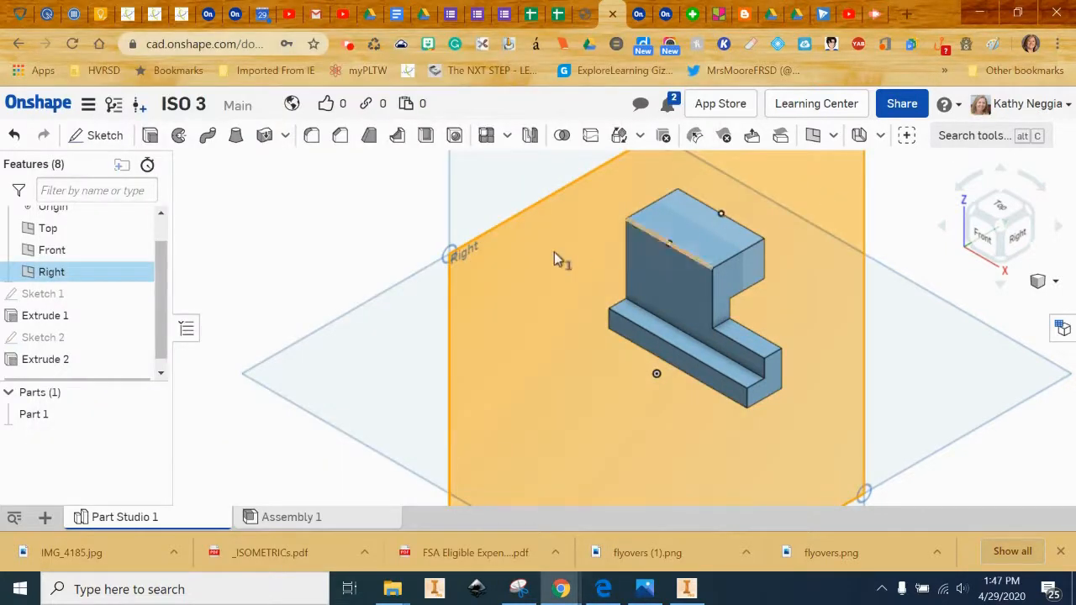
click(106, 136)
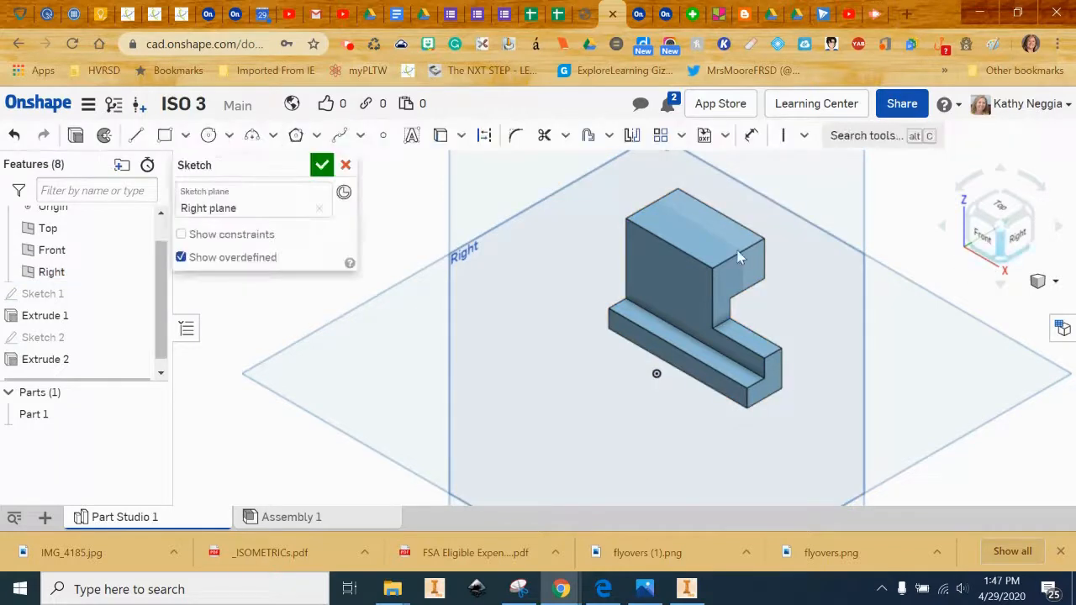
click(717, 242)
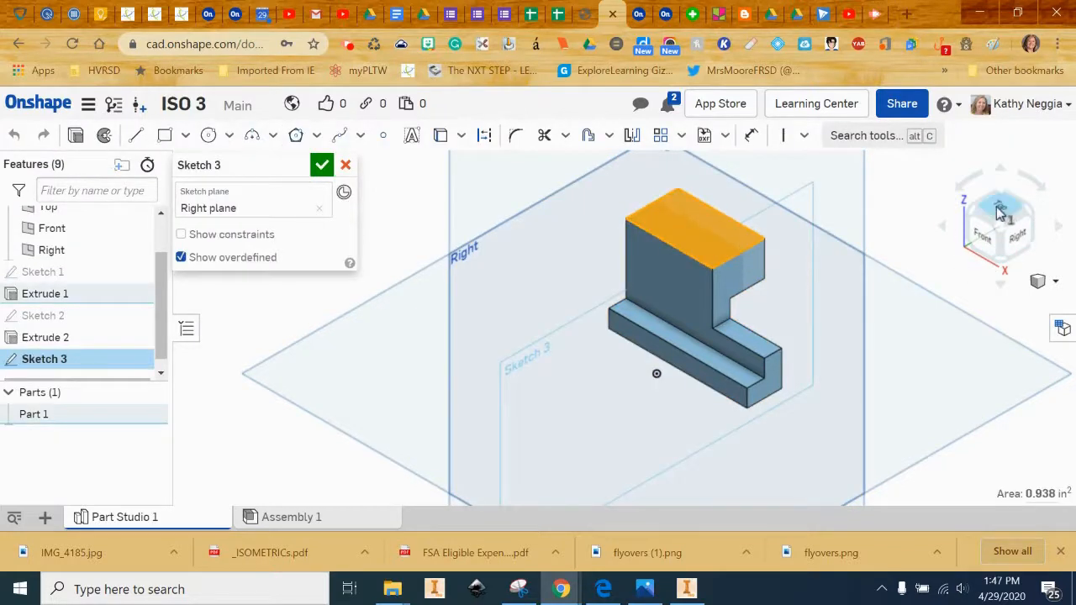
click(994, 210)
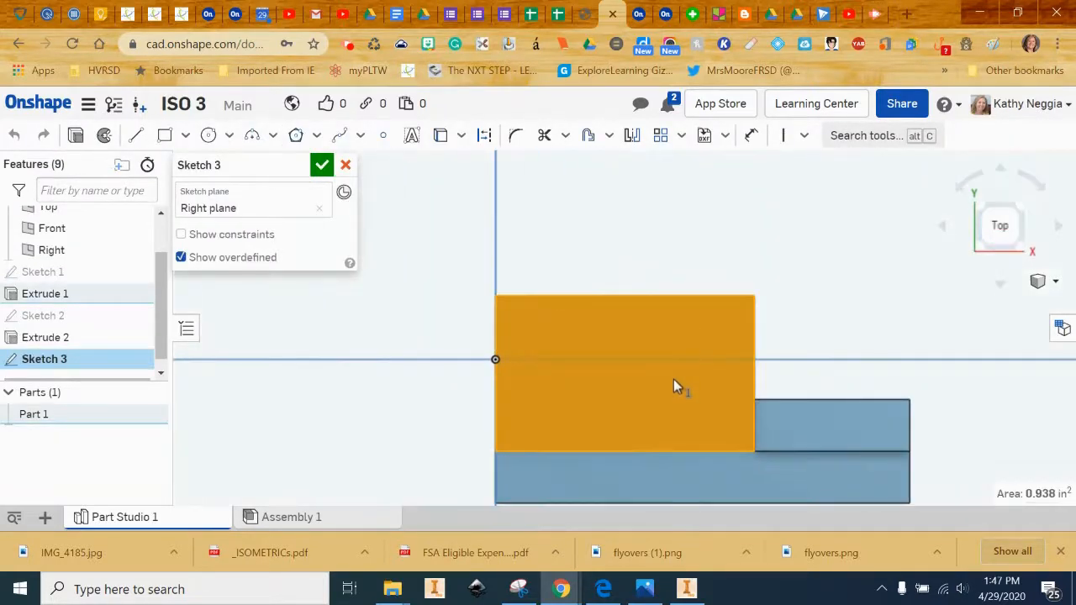
scroll(675, 386, down, 2)
middle_drag(675, 387, 660, 272)
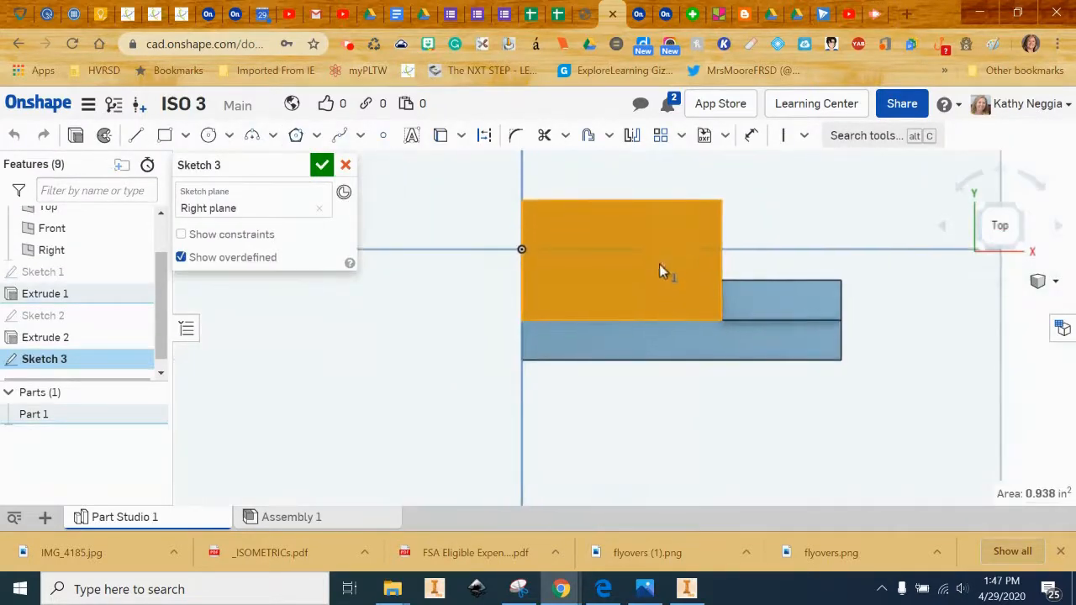
click(208, 135)
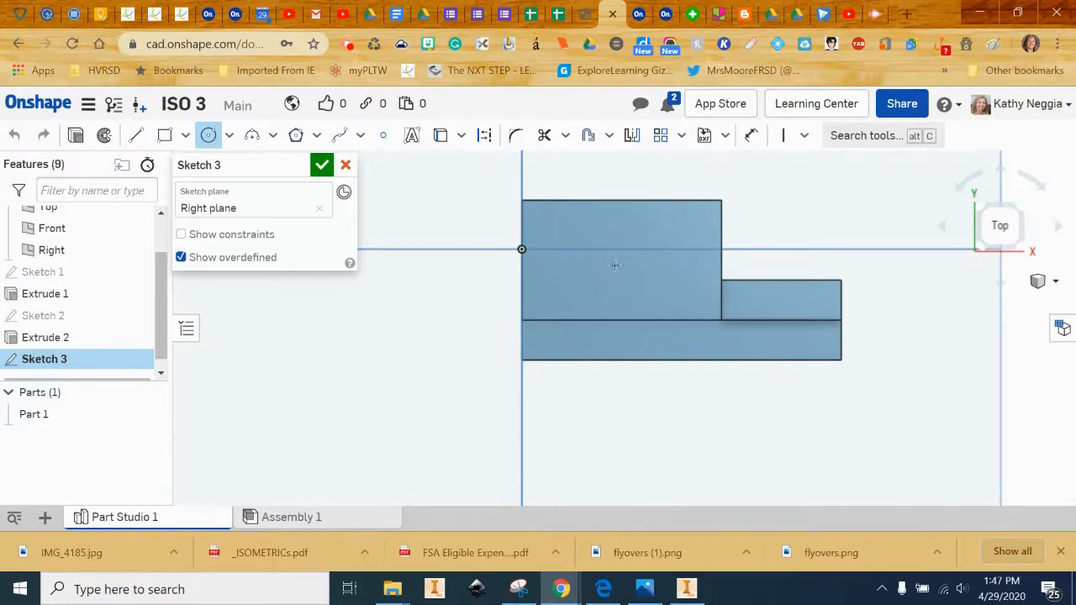
click(317, 209)
click(600, 243)
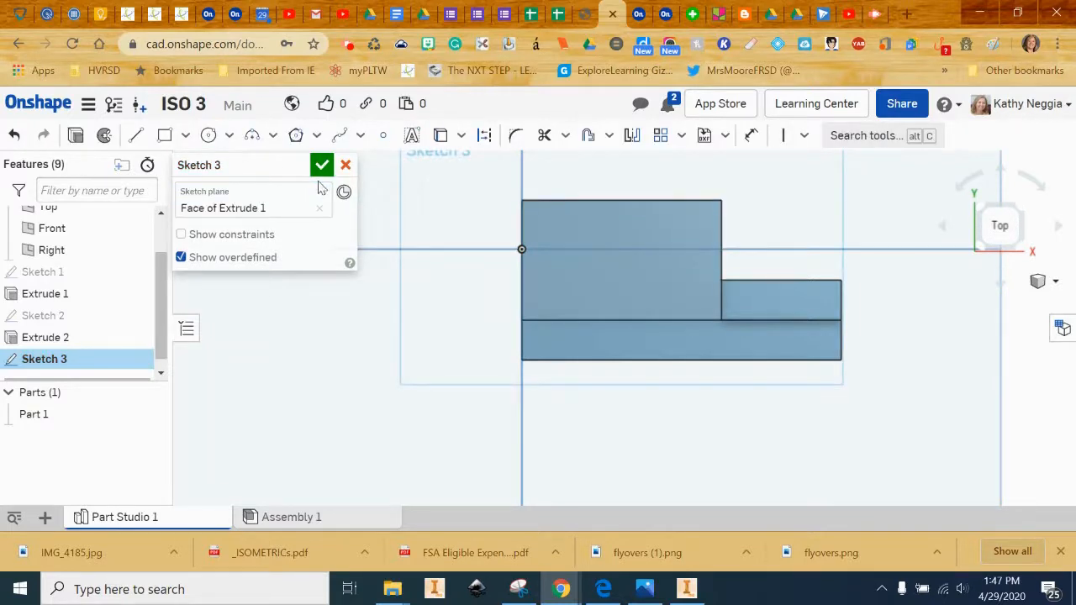
- Sketch a 0.25 in diameter circle on the upper right part of the top face
click(208, 136)
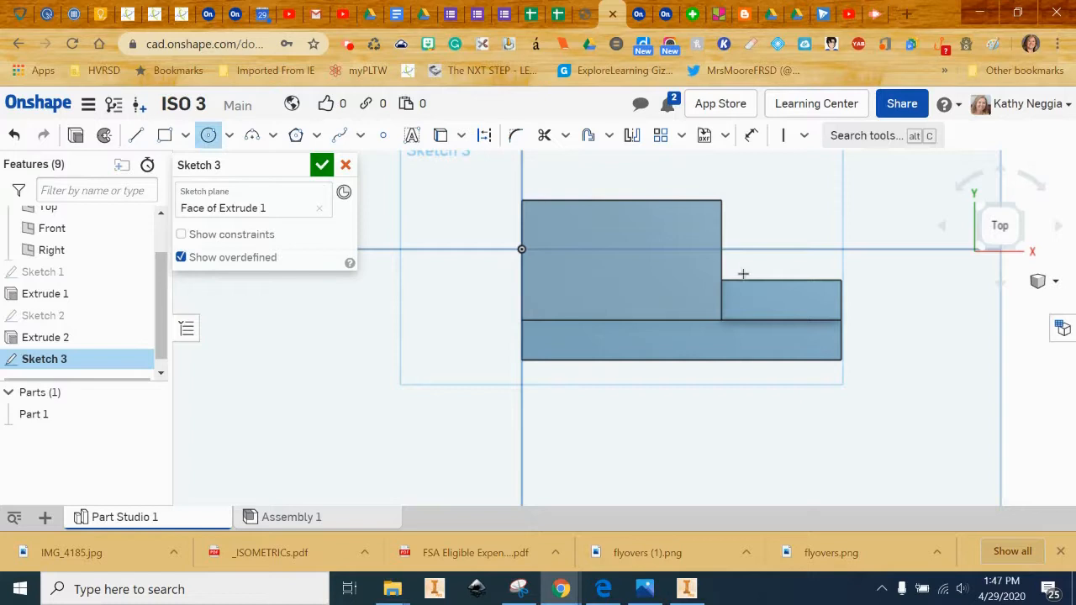
click(678, 238)
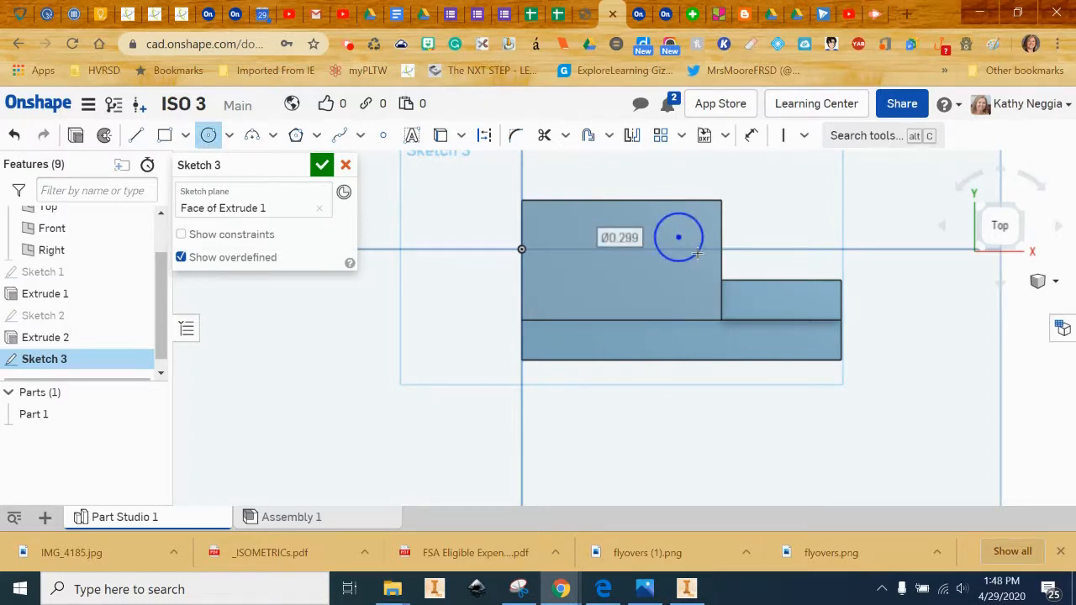
text(.25)
key(Return)
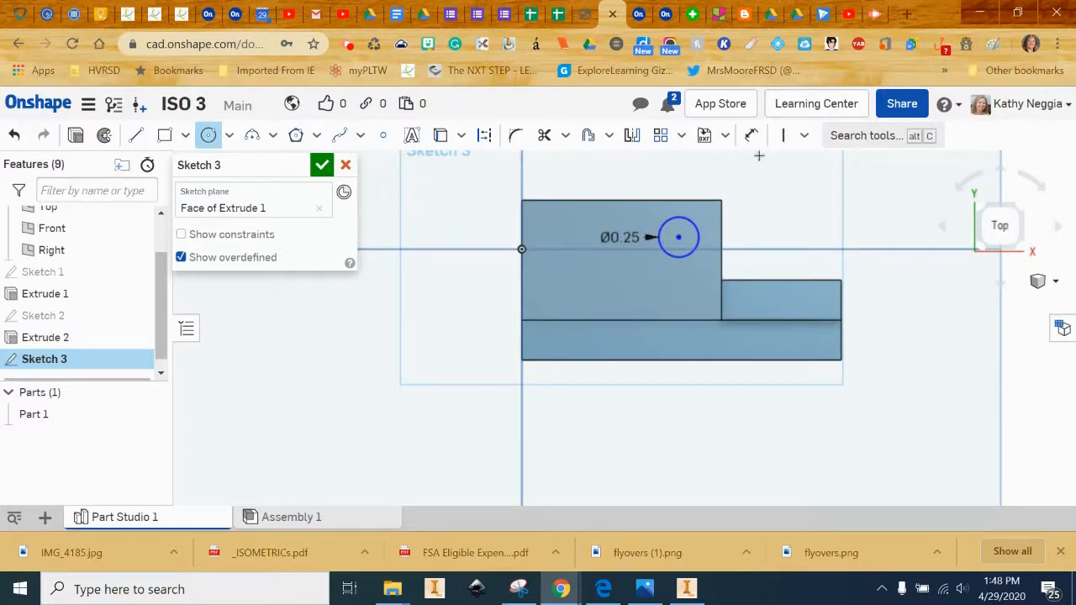
key(Escape)
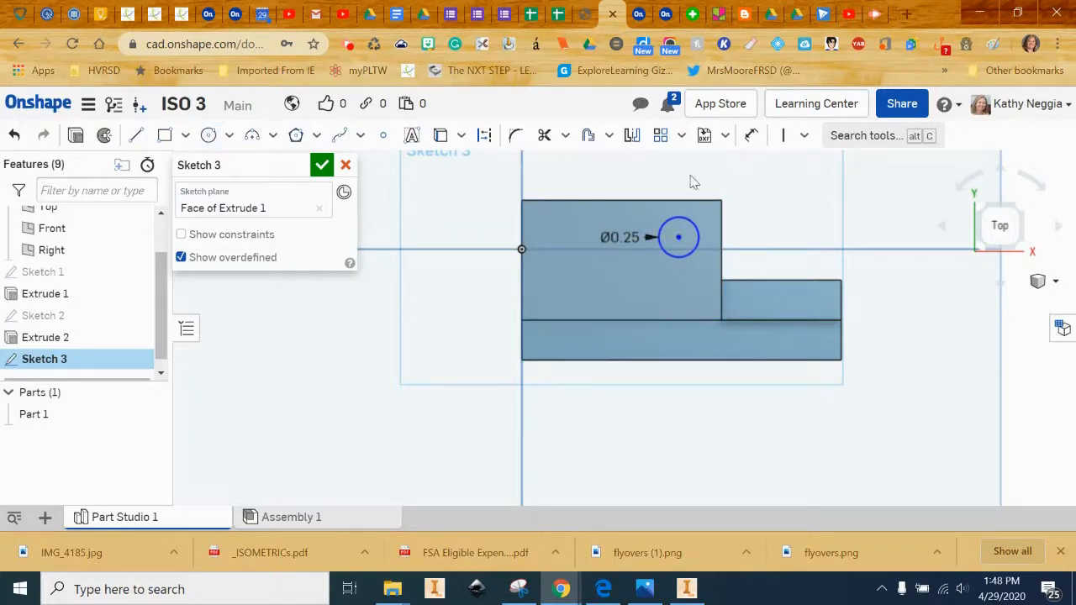
double_click(626, 238)
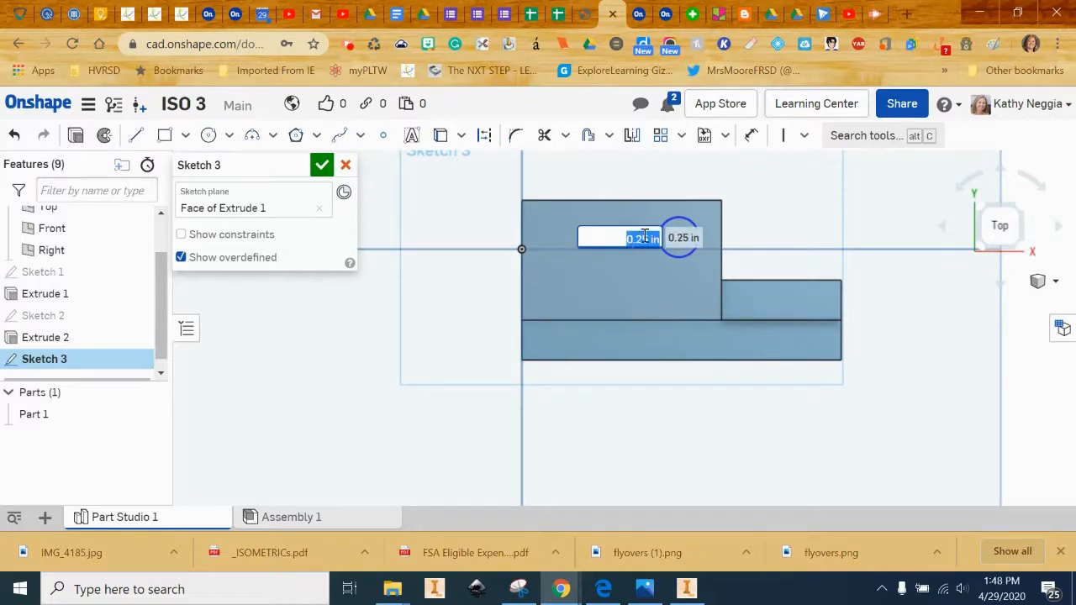
click(778, 232)
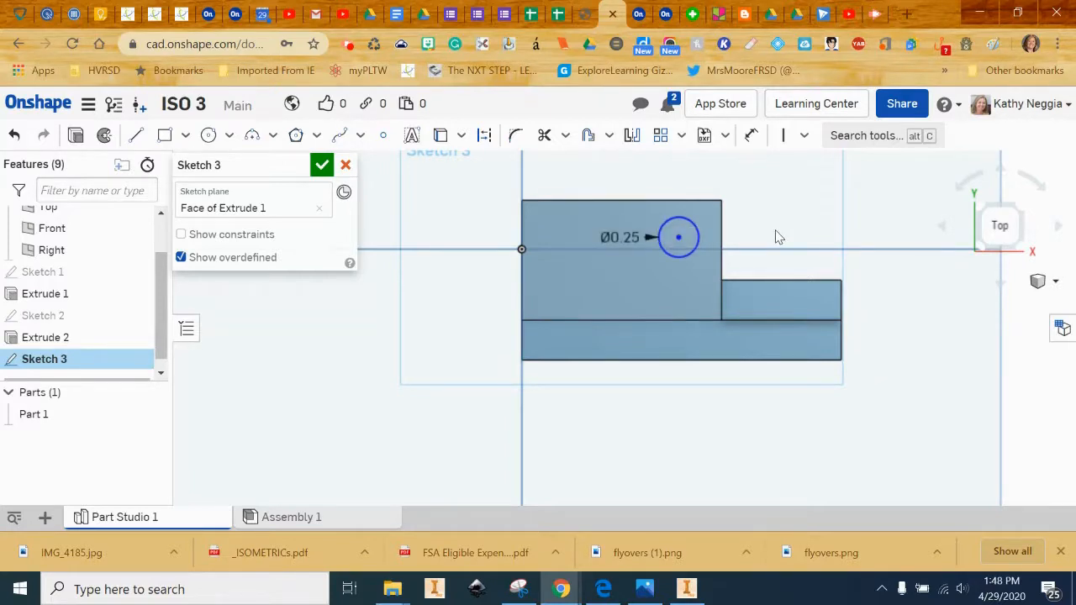
- Dimension the circle's center 0.25 in from the right edge of the upright's top face
click(751, 135)
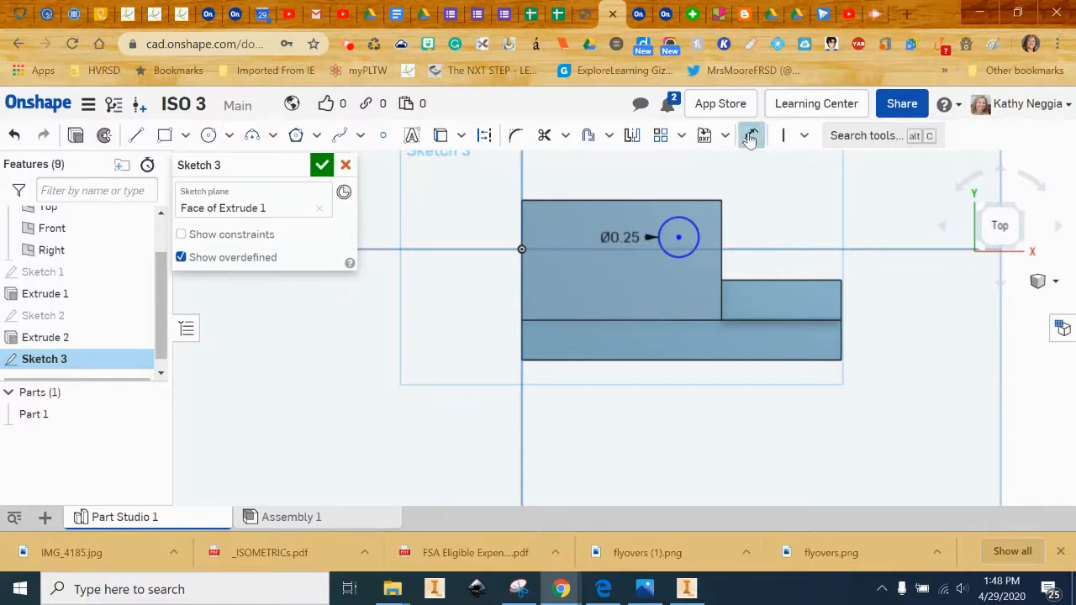
click(680, 238)
click(720, 238)
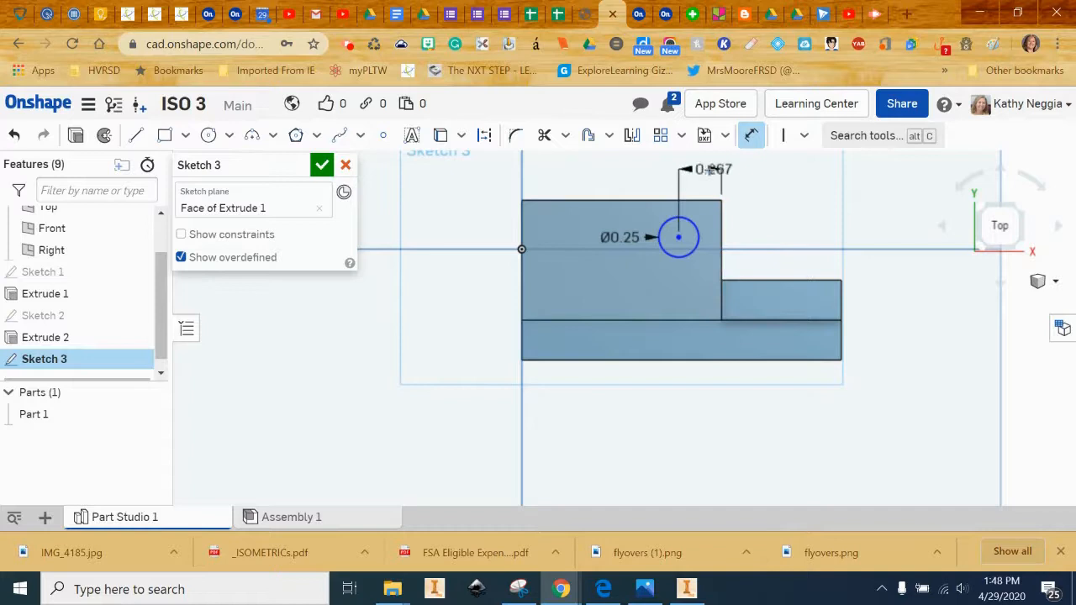
click(759, 166)
key(BackSpace)
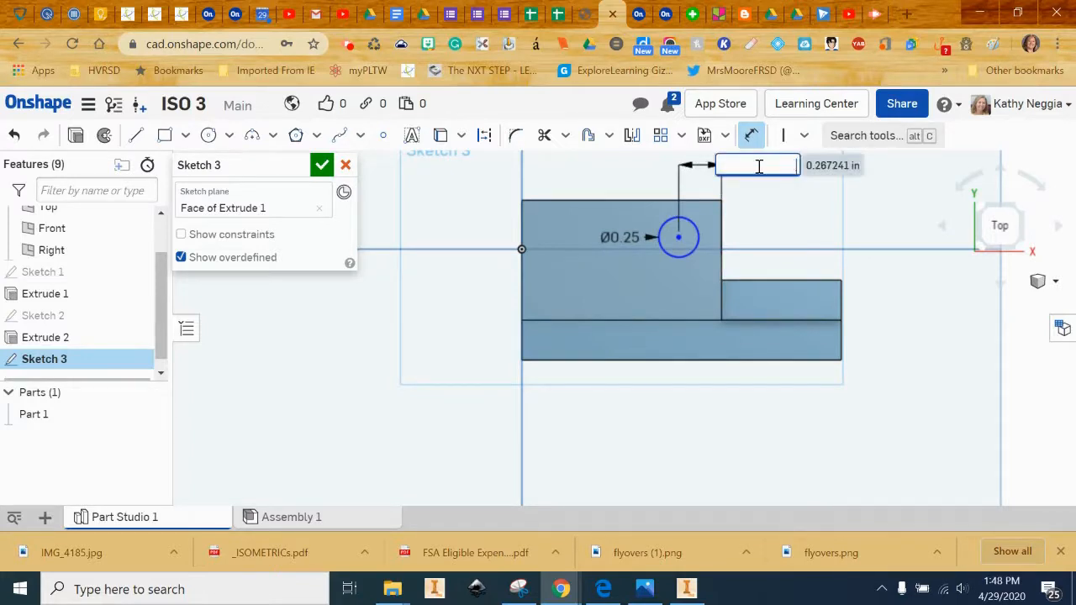
text(.25)
key(Return)
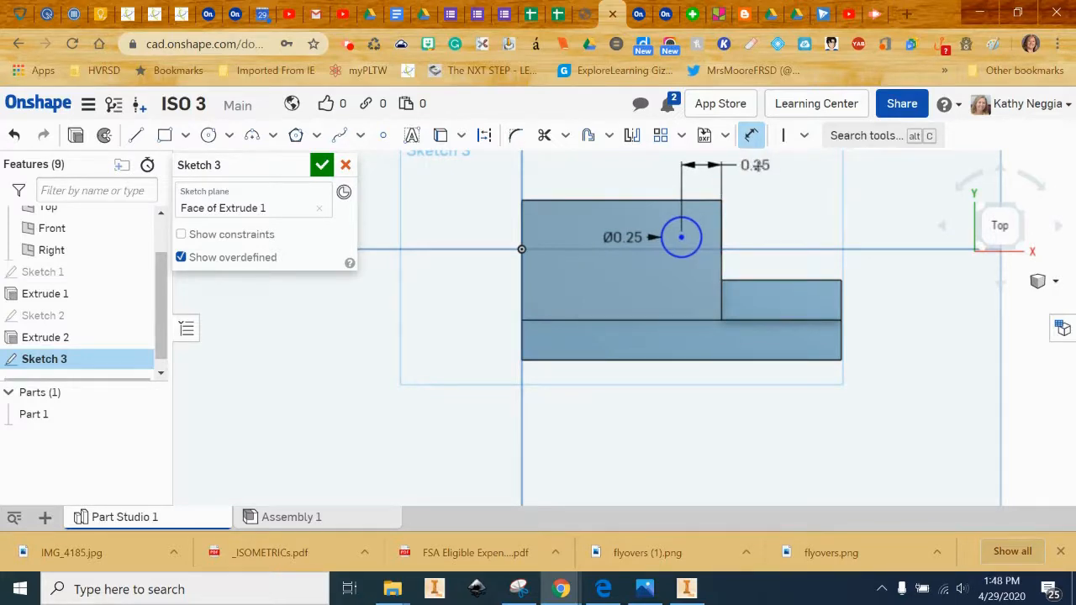
- Dimension the circle's center 0.25 in from the back edge of the top face and finish the sketch
click(681, 200)
click(681, 237)
click(781, 190)
key(BackSpace)
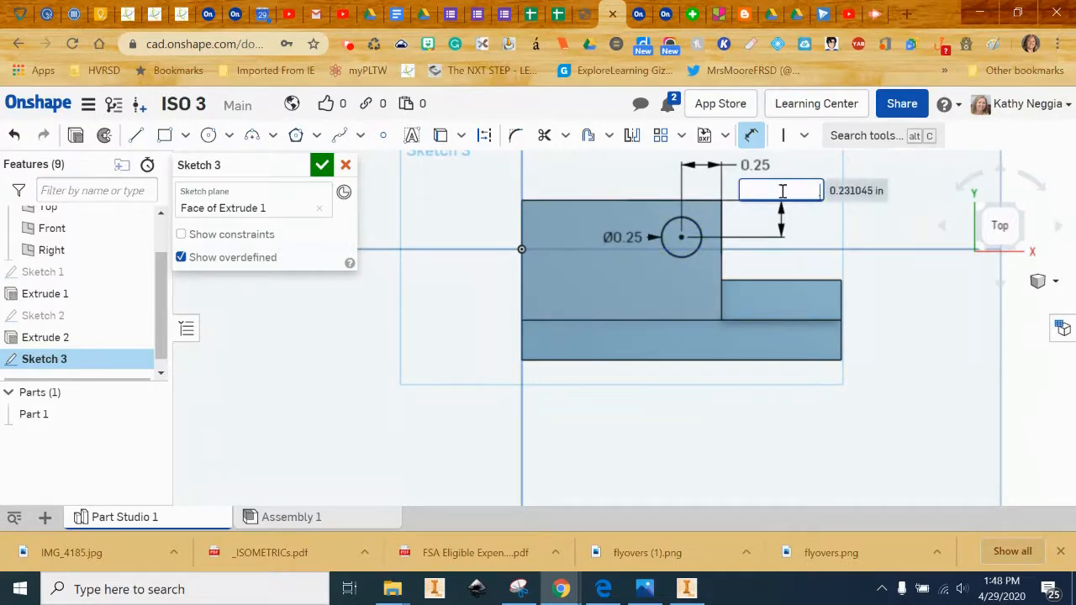
text(.25)
key(Return)
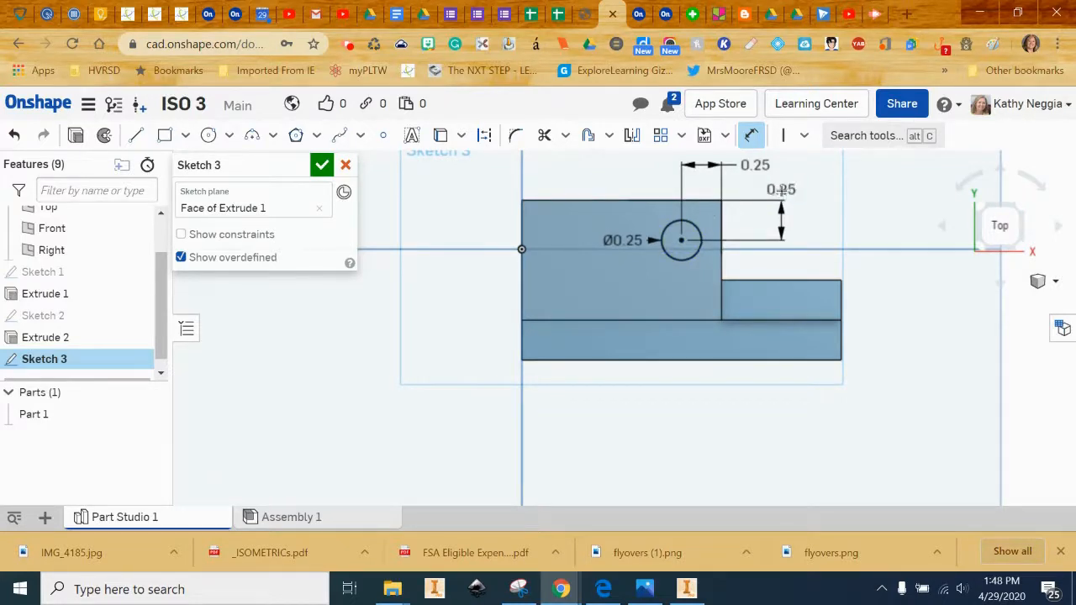
click(323, 167)
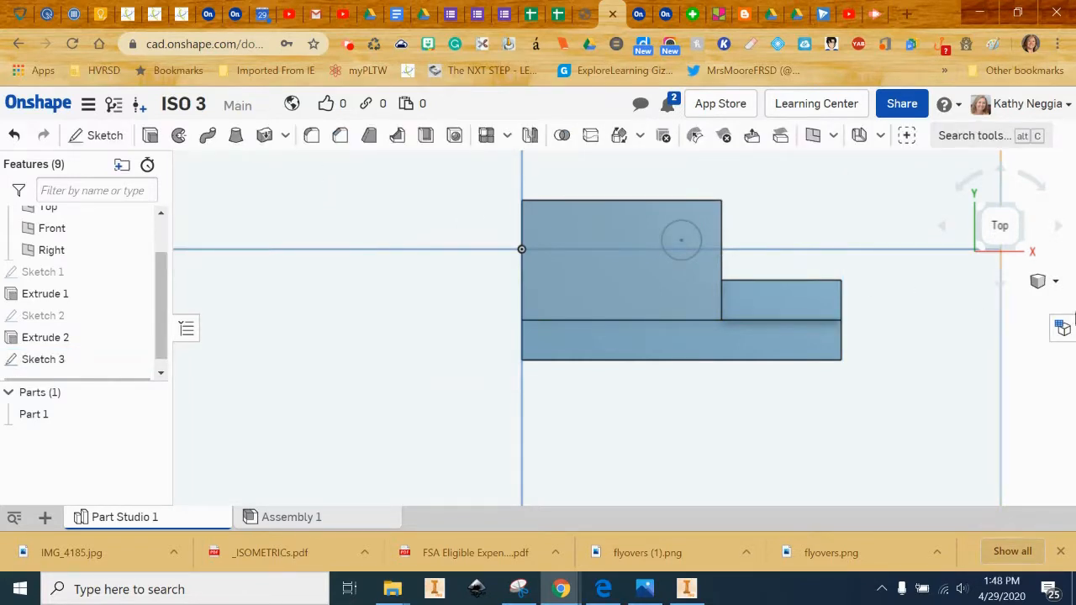
- Switch to an isometric view and cut the top face circle through the part with a Through all Remove extrude
click(1056, 282)
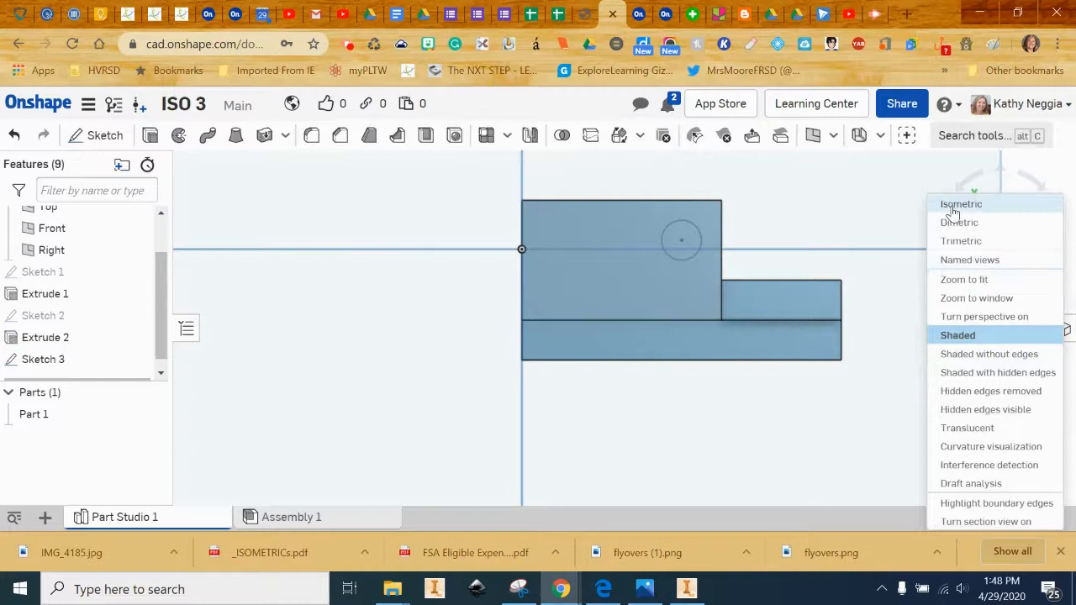
click(958, 210)
scroll(828, 265, up, 3)
middle_drag(507, 373, 838, 327)
scroll(846, 321, up, 2)
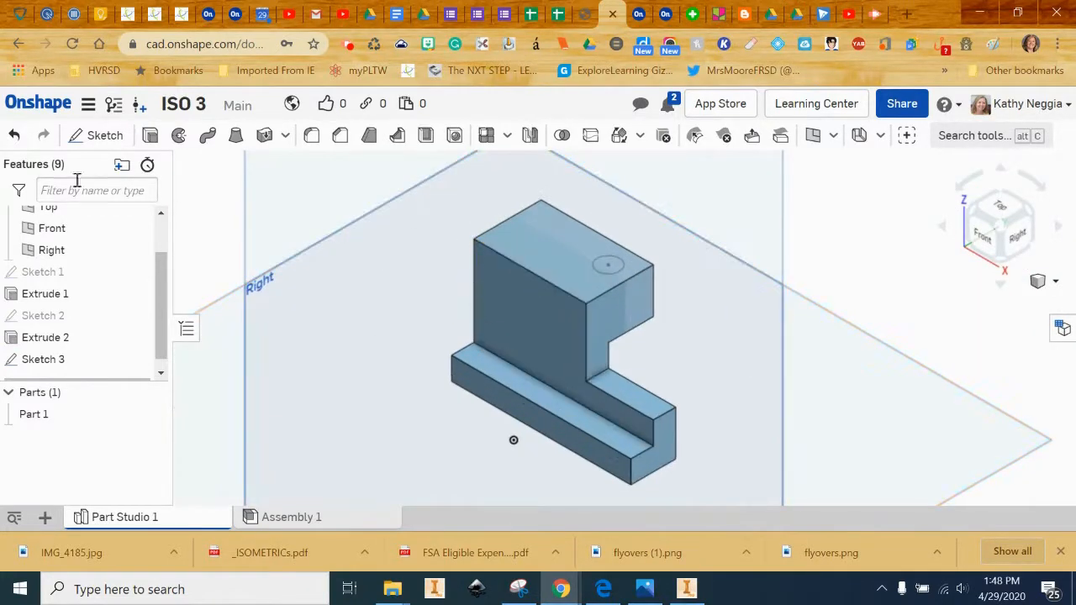
click(152, 137)
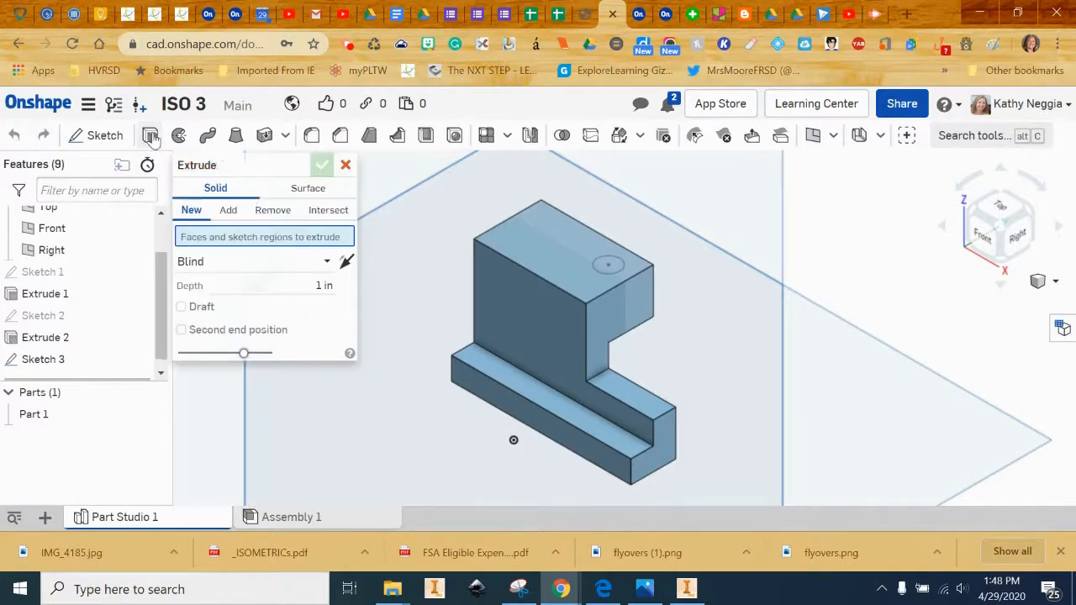
click(287, 216)
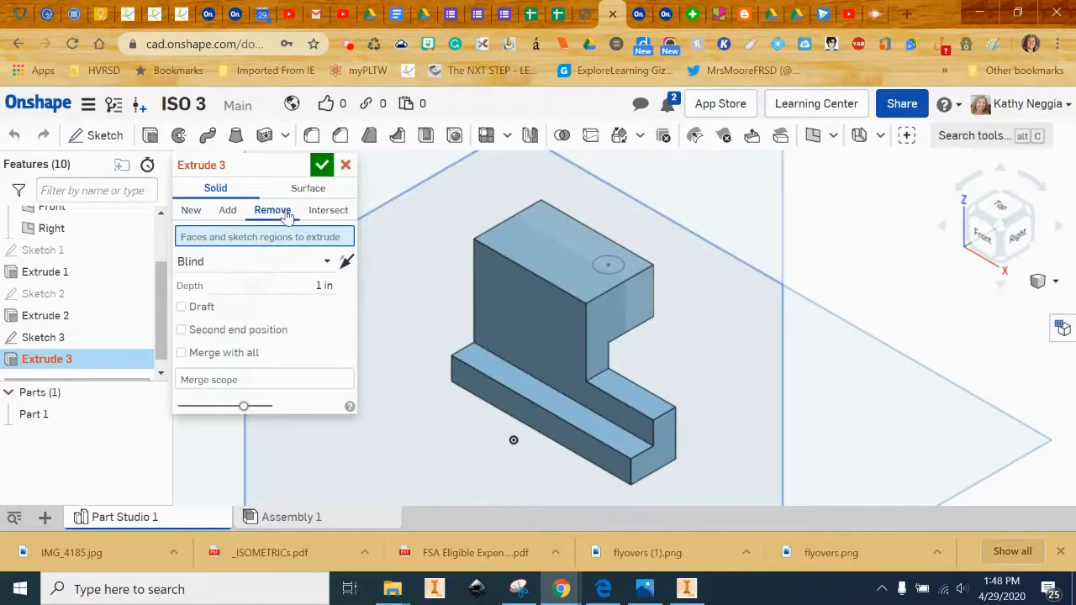
click(327, 261)
click(307, 419)
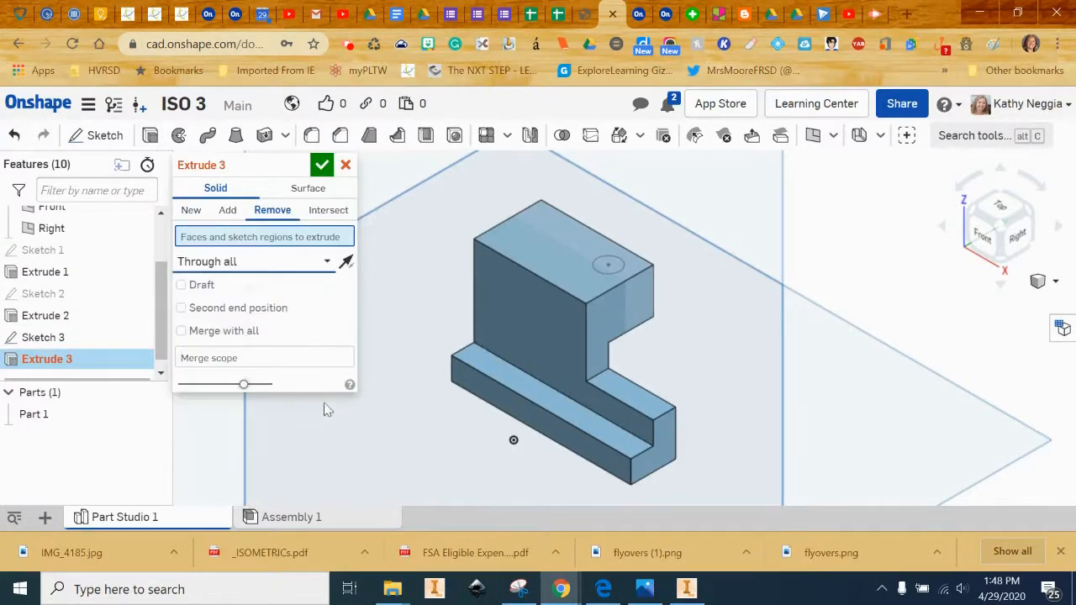
click(616, 267)
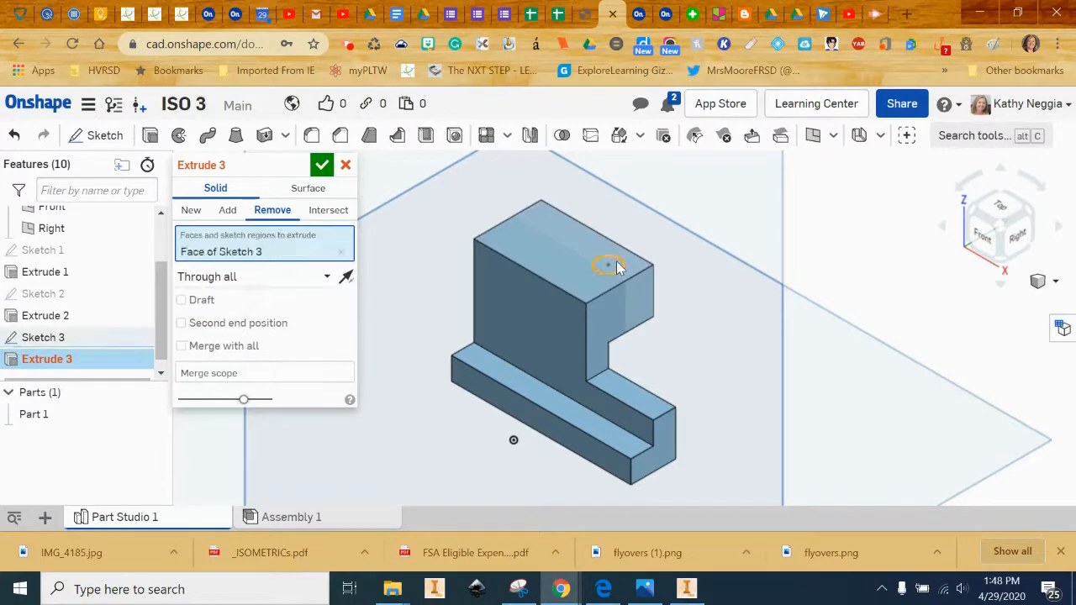
click(322, 166)
- Start a sketch on the upright's large front face, viewed straight from the front
mouse_move(711, 258)
right_down()
mouse_move(706, 322)
mouse_move(711, 308)
mouse_move(681, 298)
mouse_move(703, 263)
right_up()
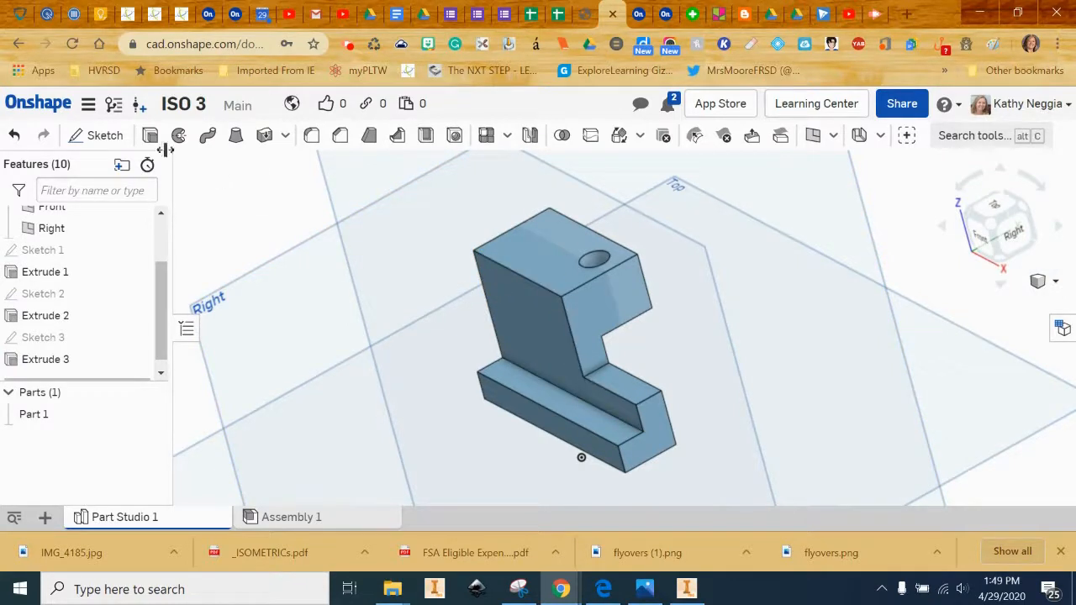
click(118, 137)
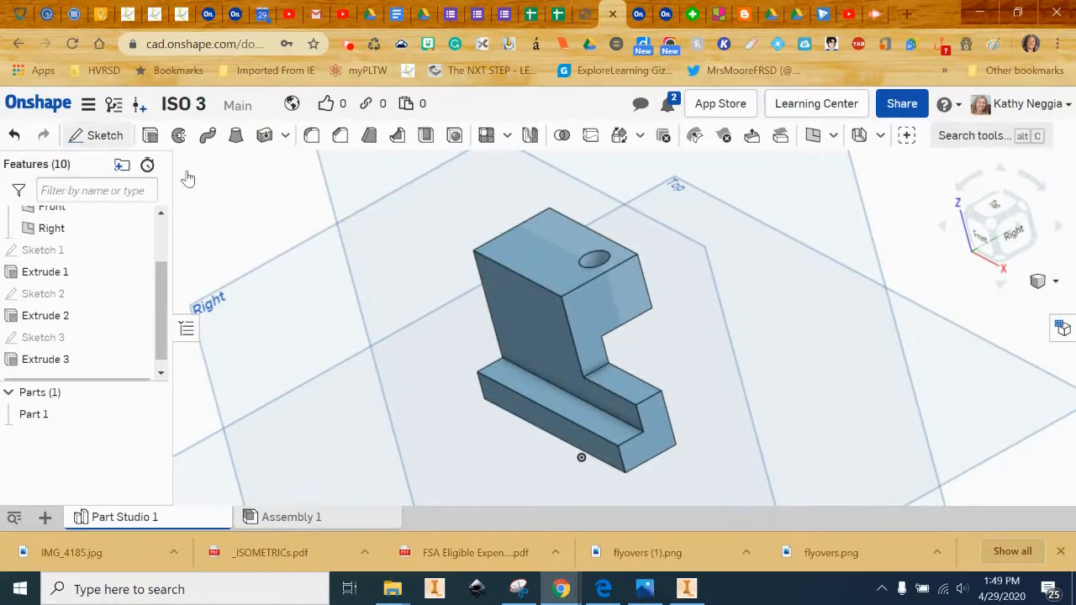
click(528, 311)
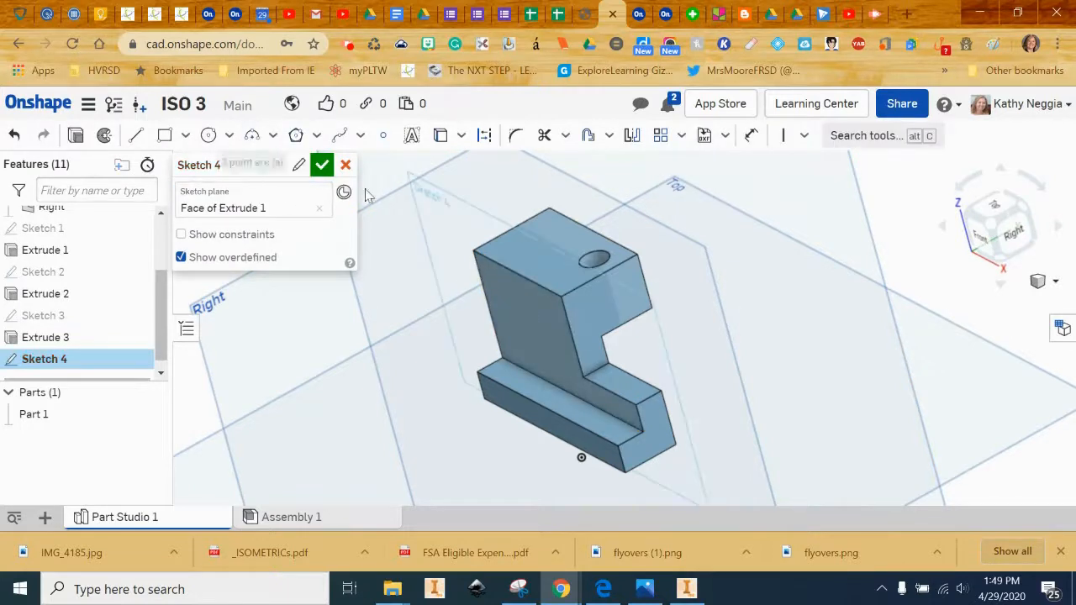
click(983, 244)
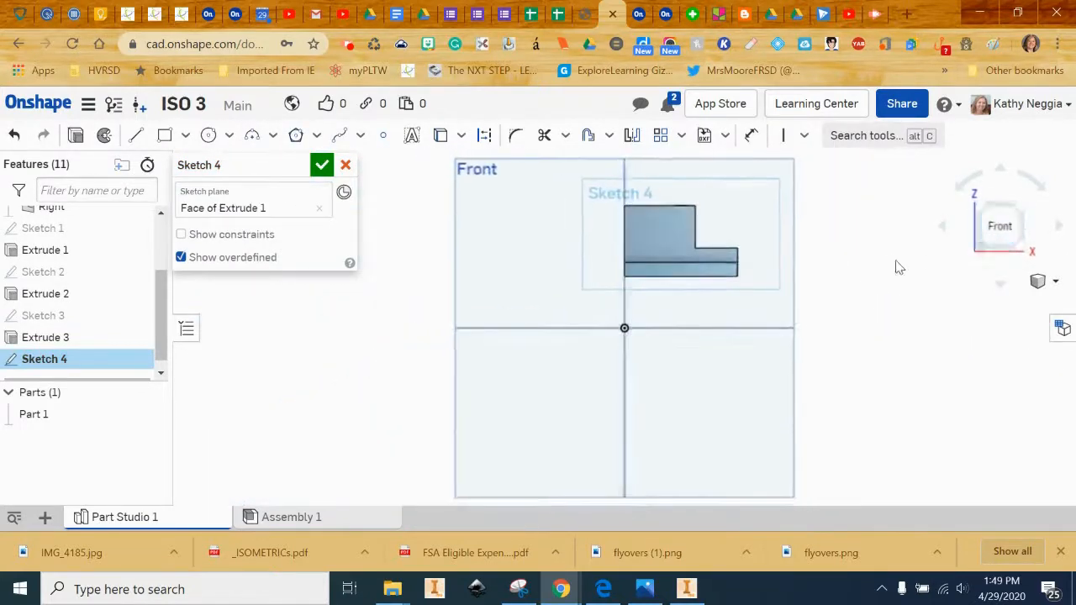
mouse_move(595, 290)
middle_down()
mouse_move(858, 389)
mouse_move(780, 356)
middle_up()
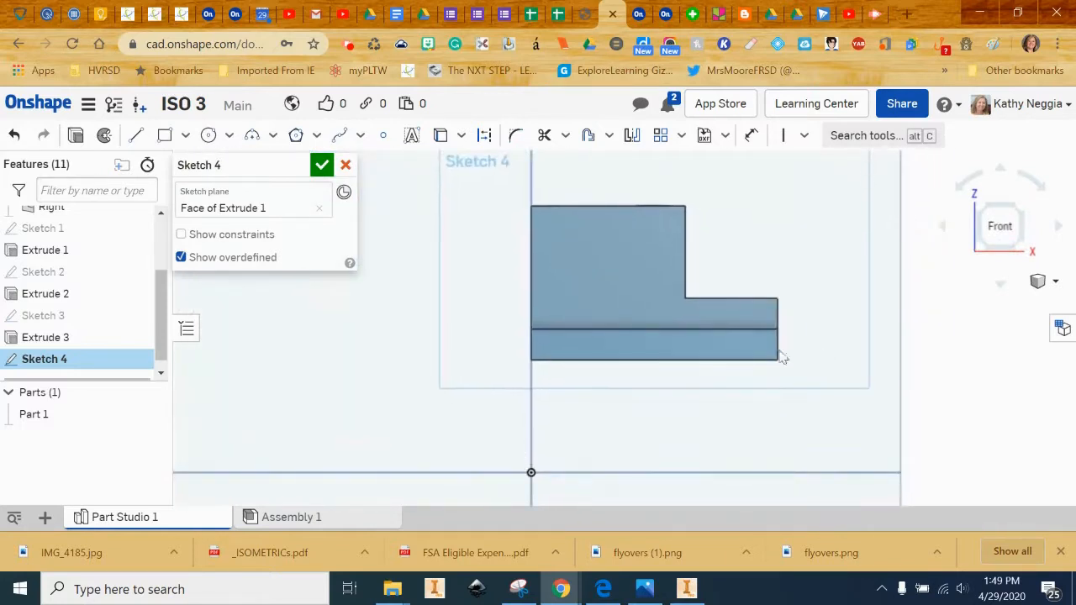
- Sketch a 0.25 in diameter circle in the upper left part of the front face
click(207, 137)
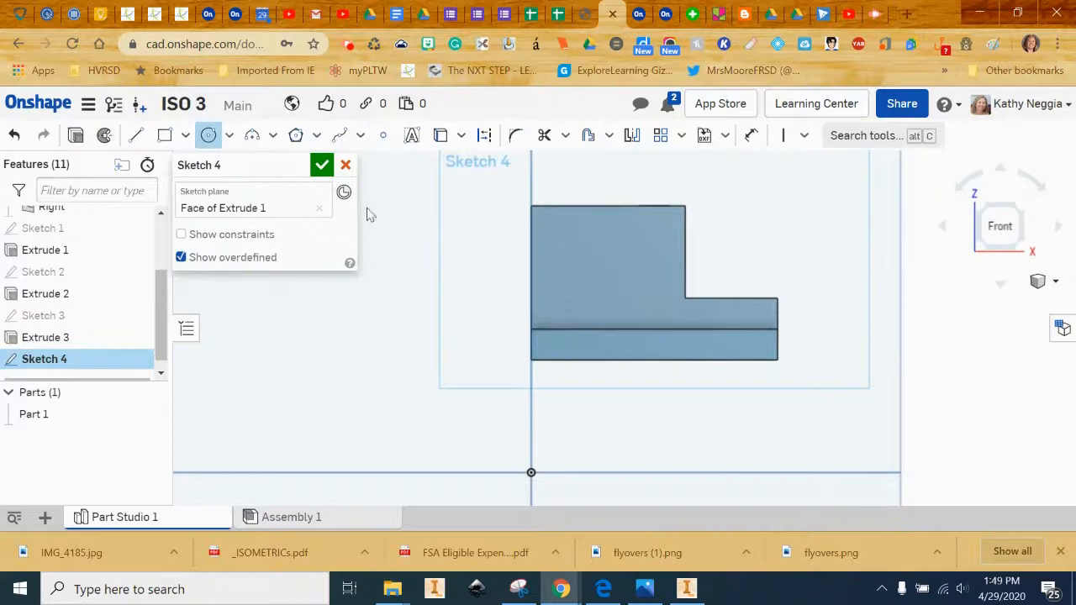
click(563, 237)
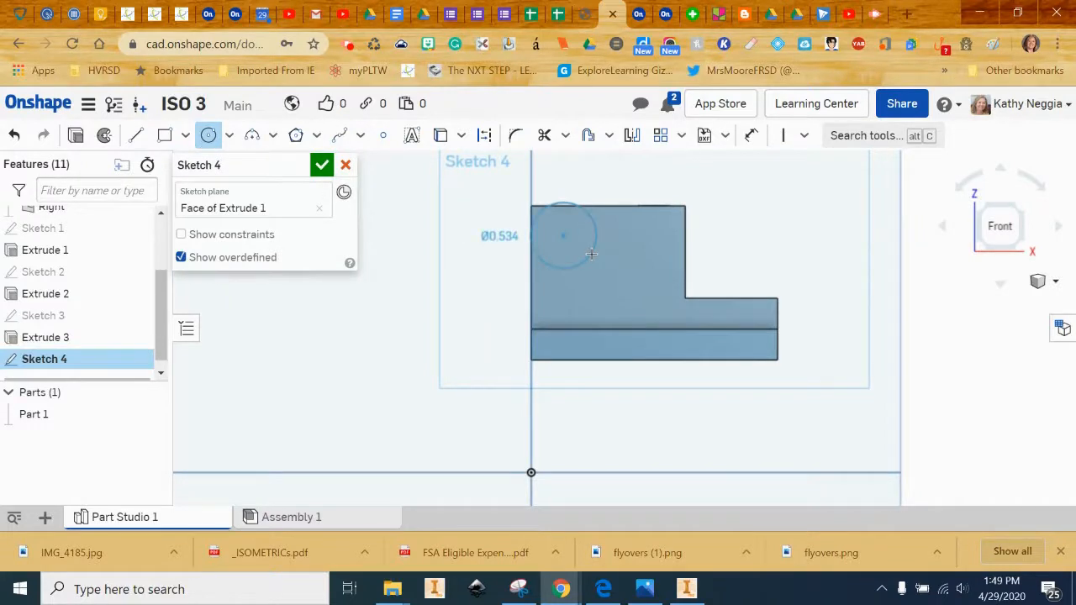
click(591, 254)
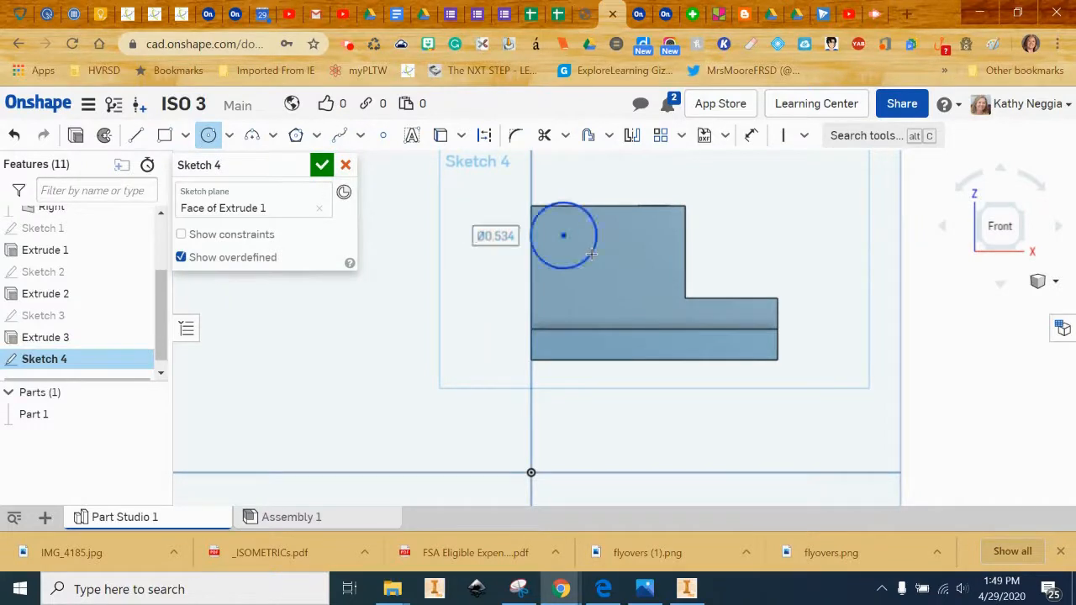
double_click(520, 242)
text(.25)
key(Return)
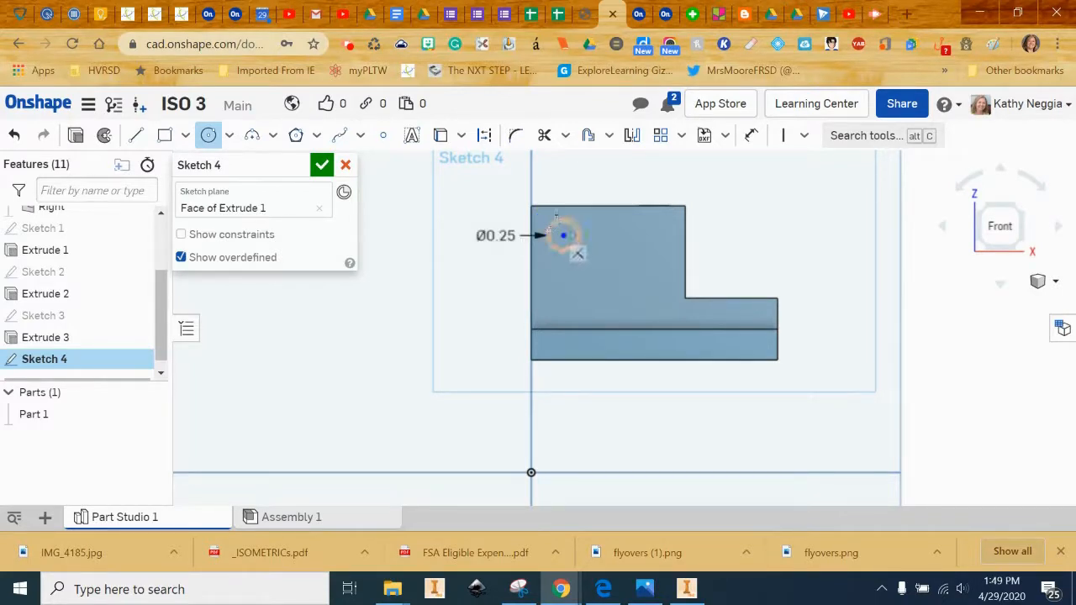
- Dimension the front face circle's center 0.25 in below the upright's top edge
click(750, 135)
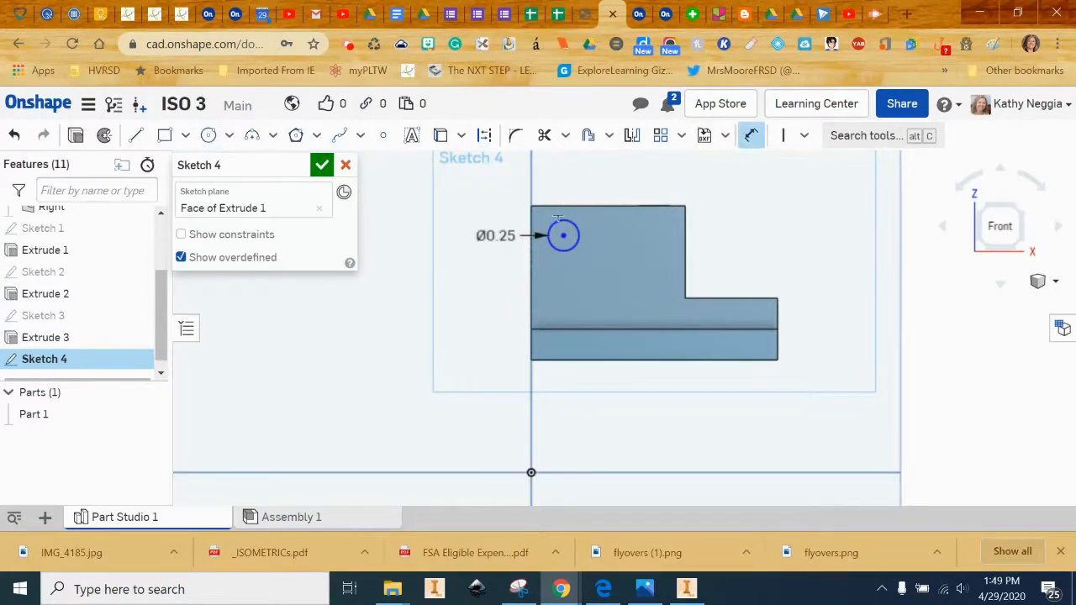
click(566, 205)
click(398, 255)
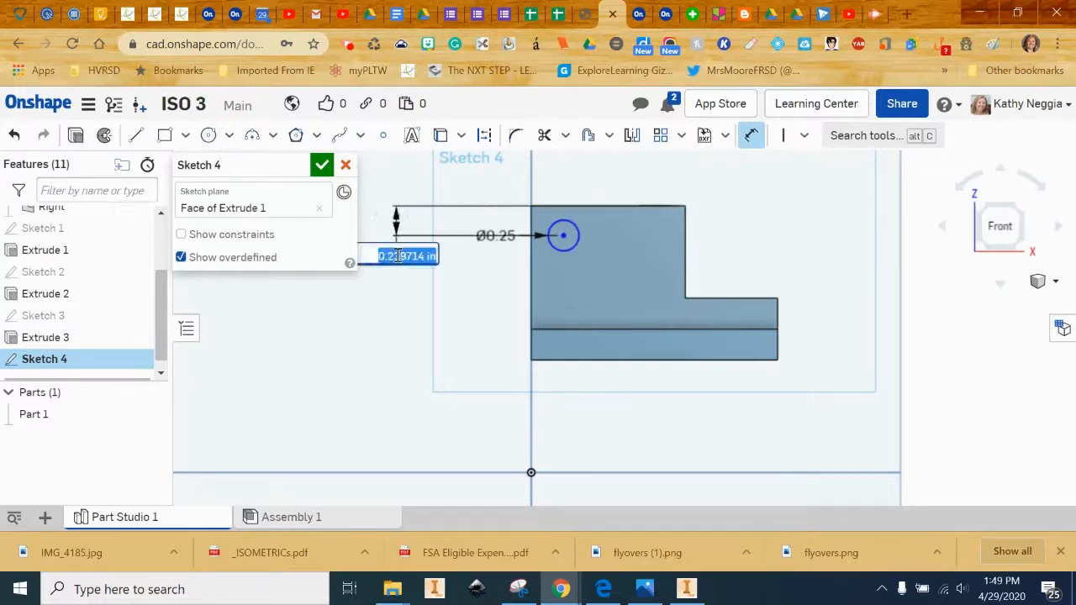
text(.25)
key(Return)
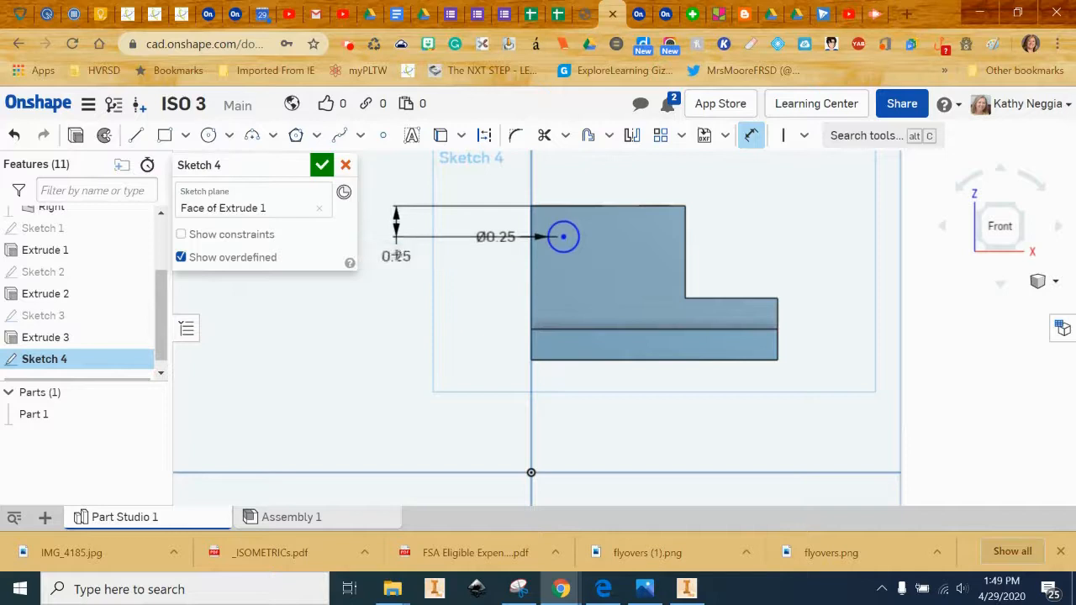
- Dimension the front face circle's center 0.375 in from the upright's left edge and finish the sketch
click(532, 231)
click(593, 173)
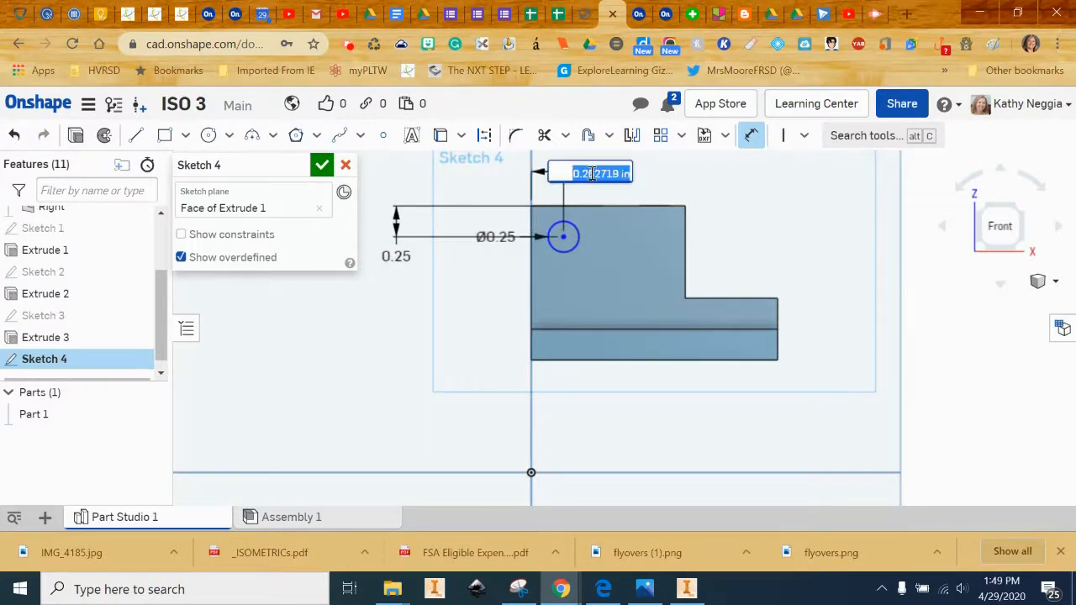
key(BackSpace)
text(.37)
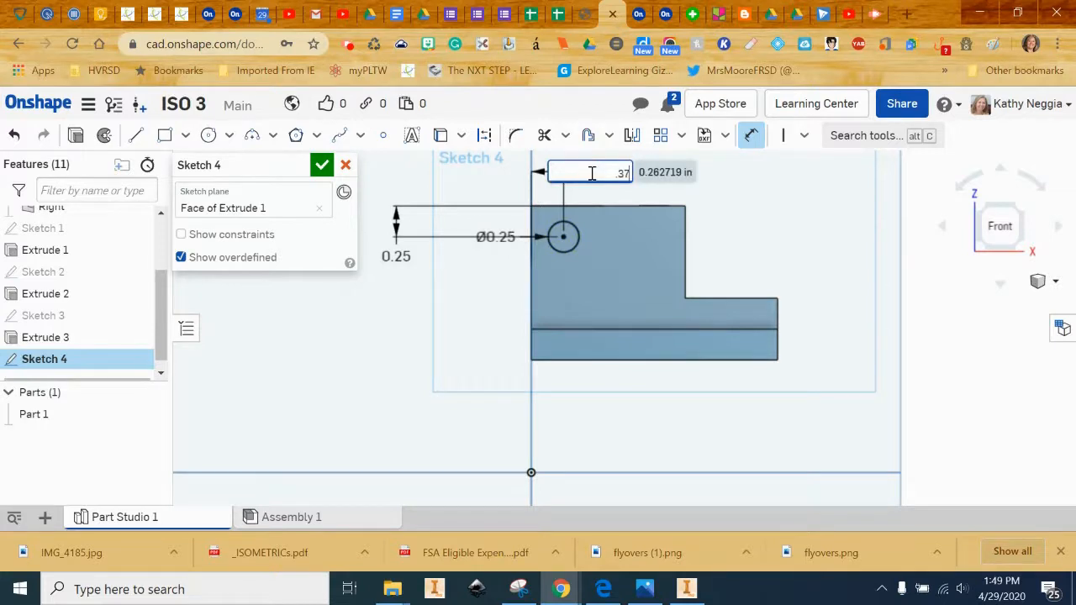
text(5)
key(Return)
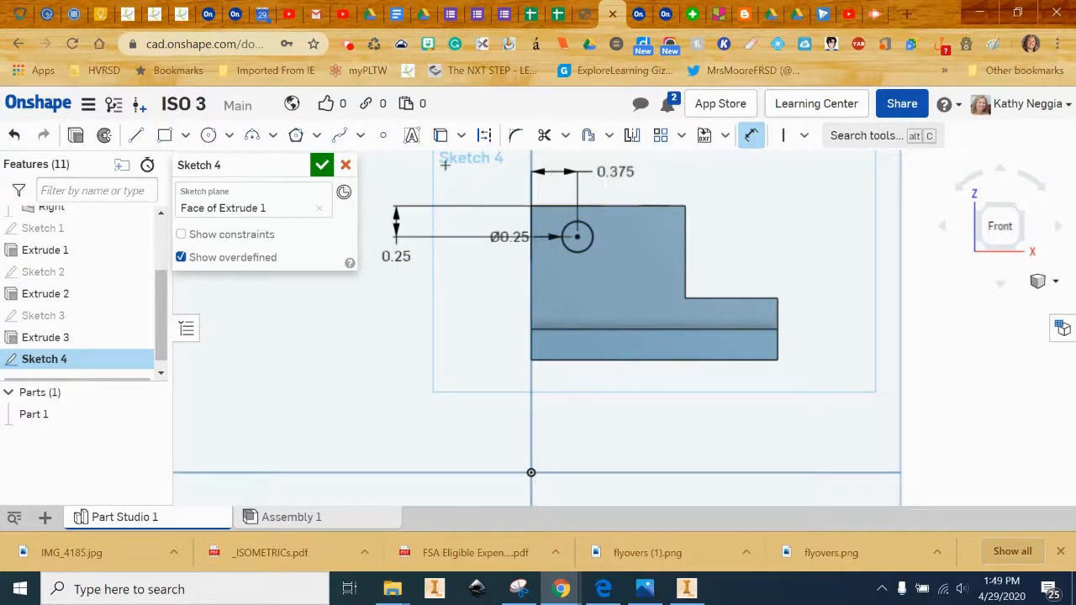
click(323, 164)
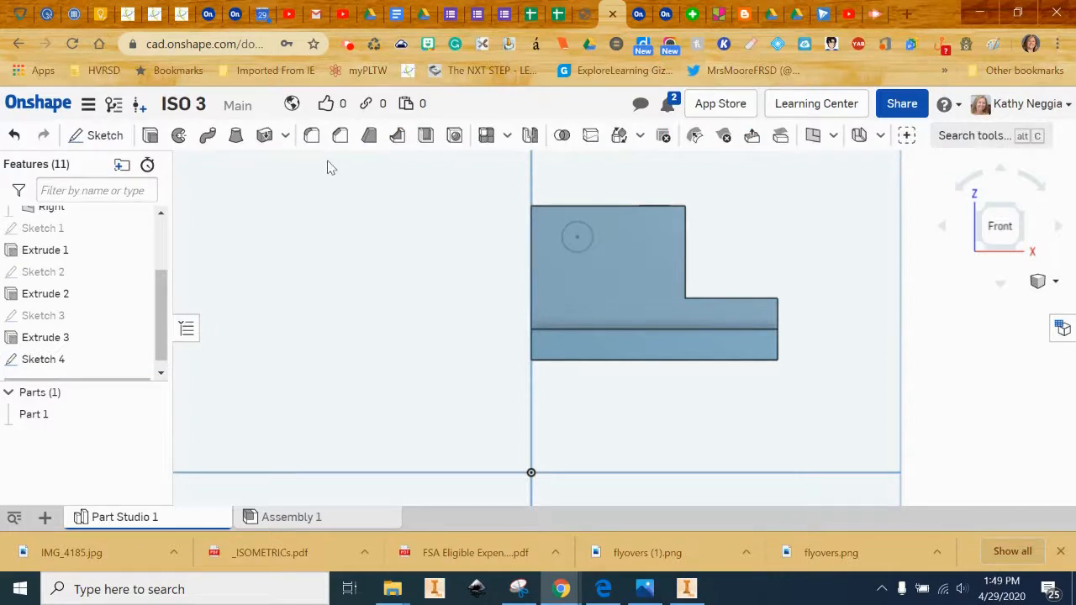
- Cut the front face circle through the upright with a Through all Remove extrude
click(151, 135)
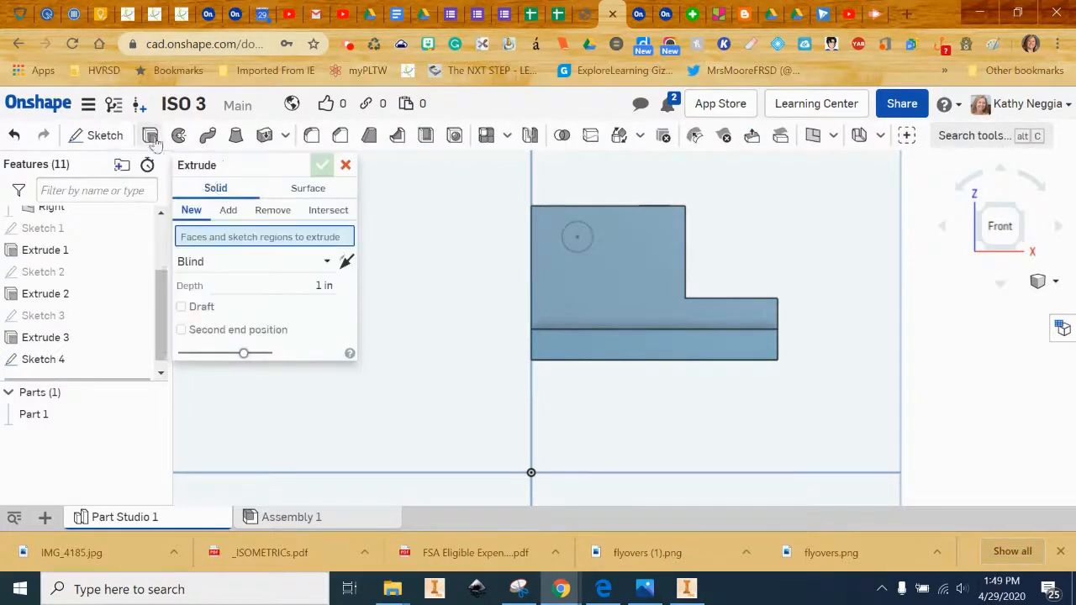
click(272, 210)
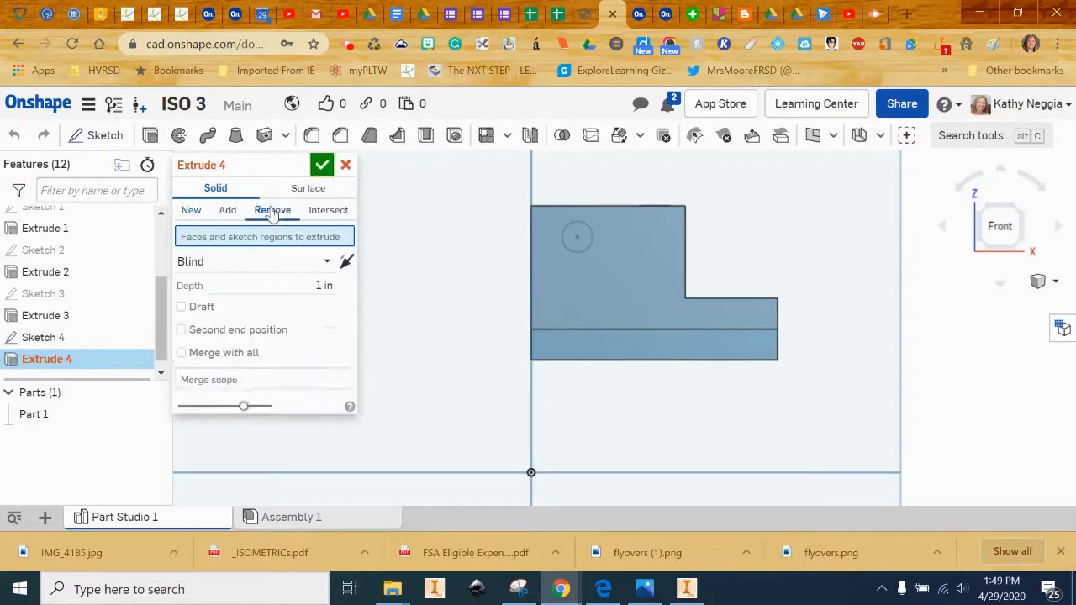
click(323, 268)
click(282, 419)
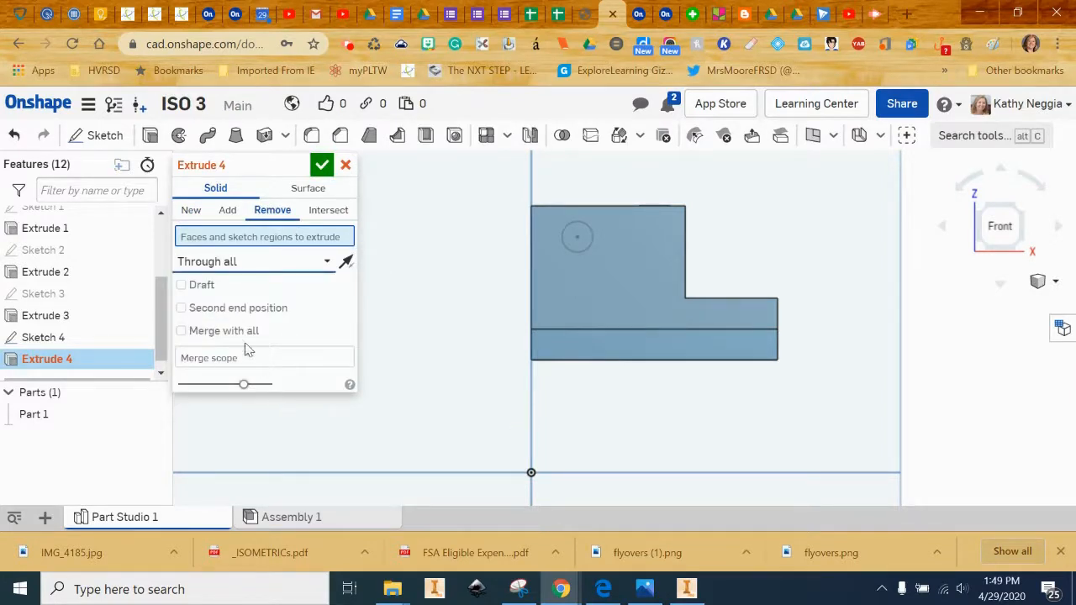
click(580, 245)
click(322, 165)
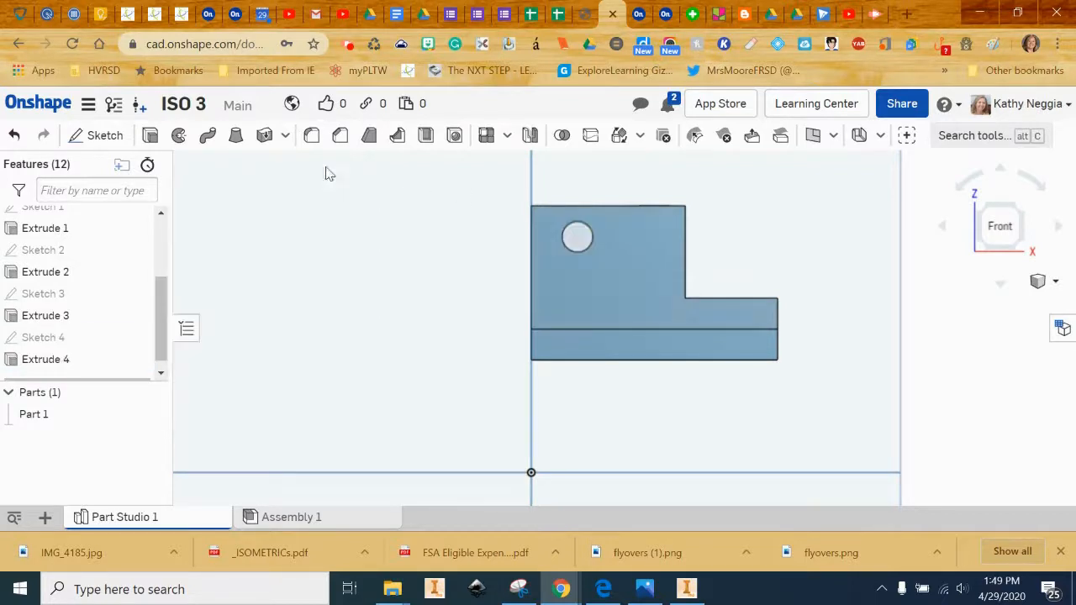
- Orbit the part to examine both holes, then return to an enlarged isometric view
right_drag(798, 360, 869, 392)
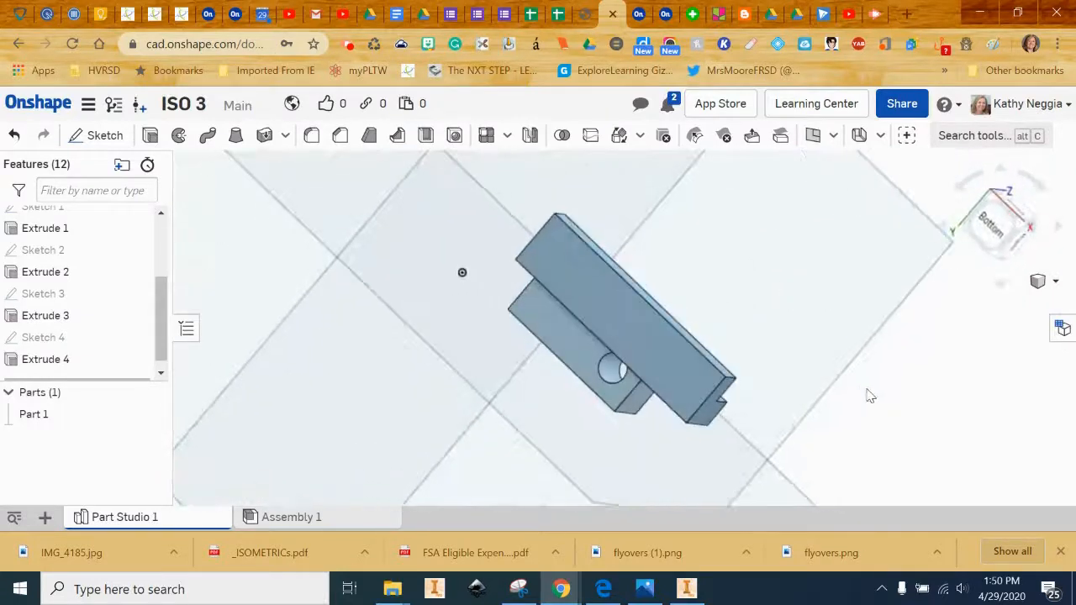
click(1055, 282)
click(967, 206)
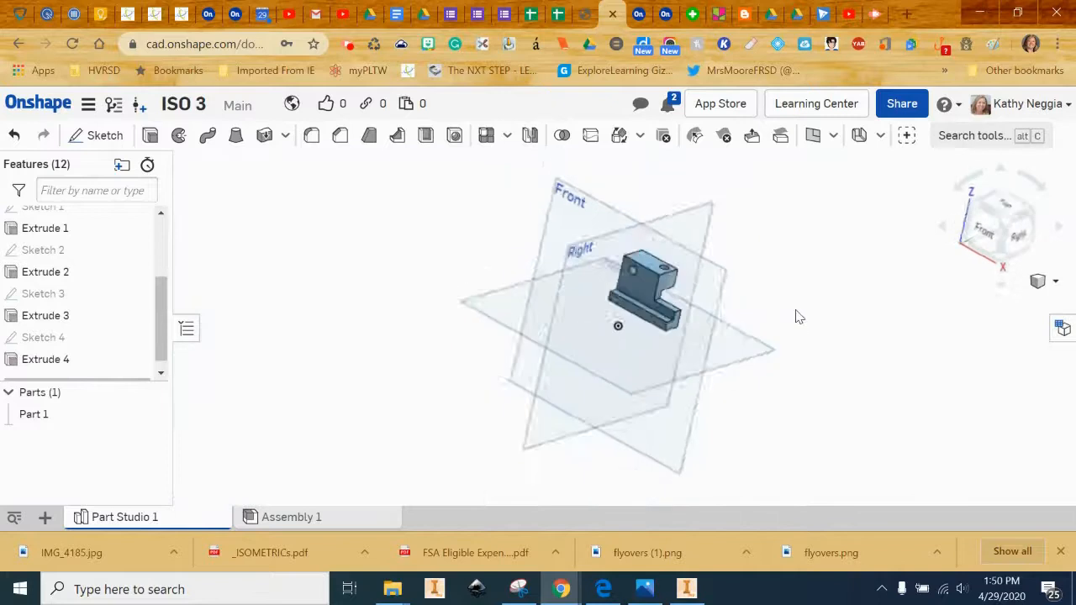
scroll(747, 326, up, 5)
middle_drag(409, 339, 597, 366)
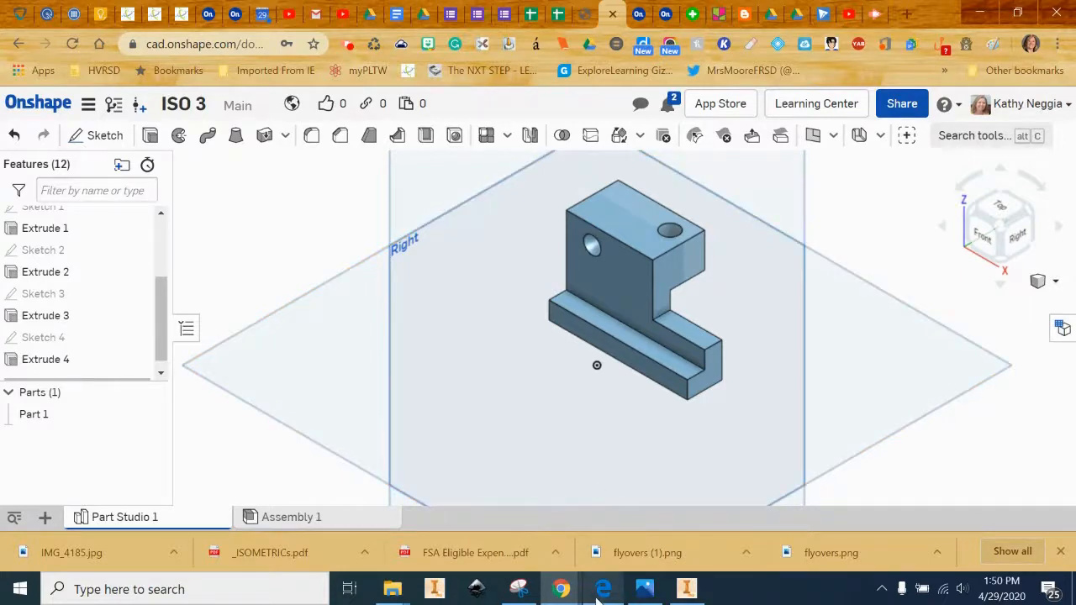
mouse_move(575, 598)
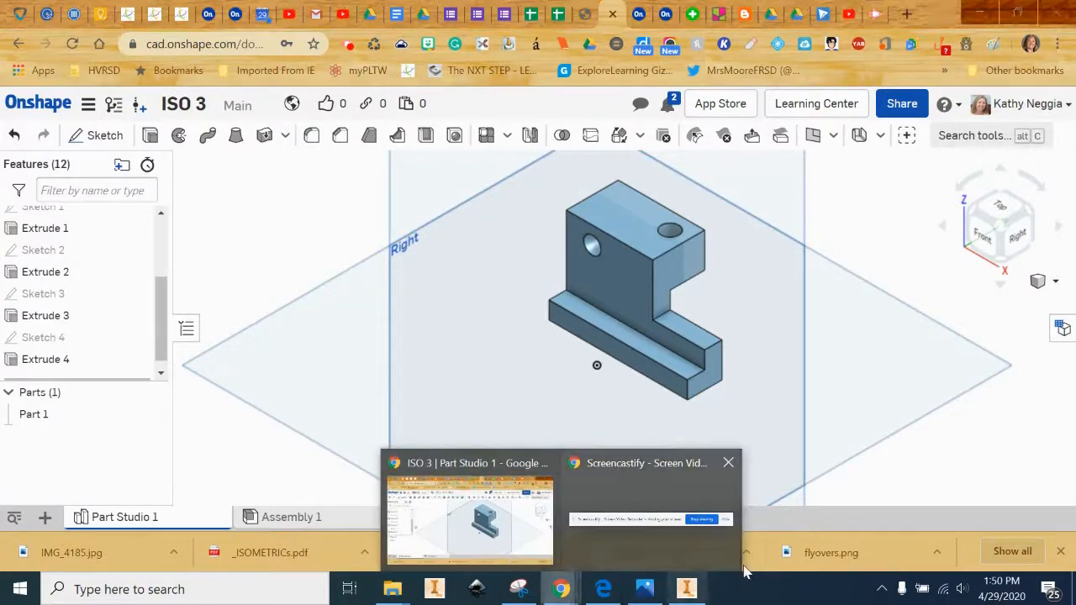